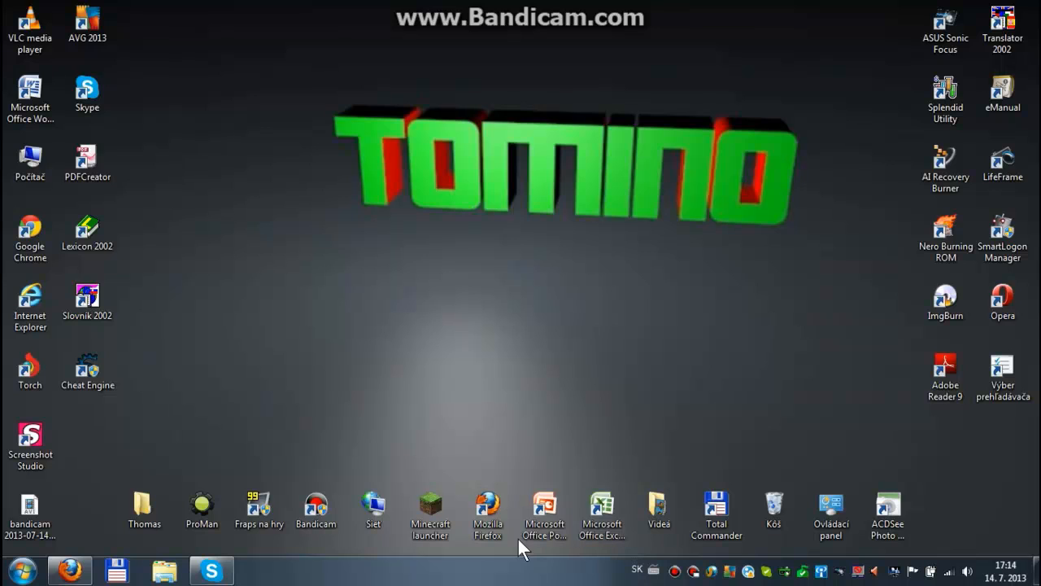
# Launch CINEMA 4D 64 Bit from the CINEMA 4D R12 folder inside the desktop folder Thomas
pyautogui.moveTo(124, 381); pyautogui.dragTo(811, 100)
pyautogui.doubleClick(143, 494)
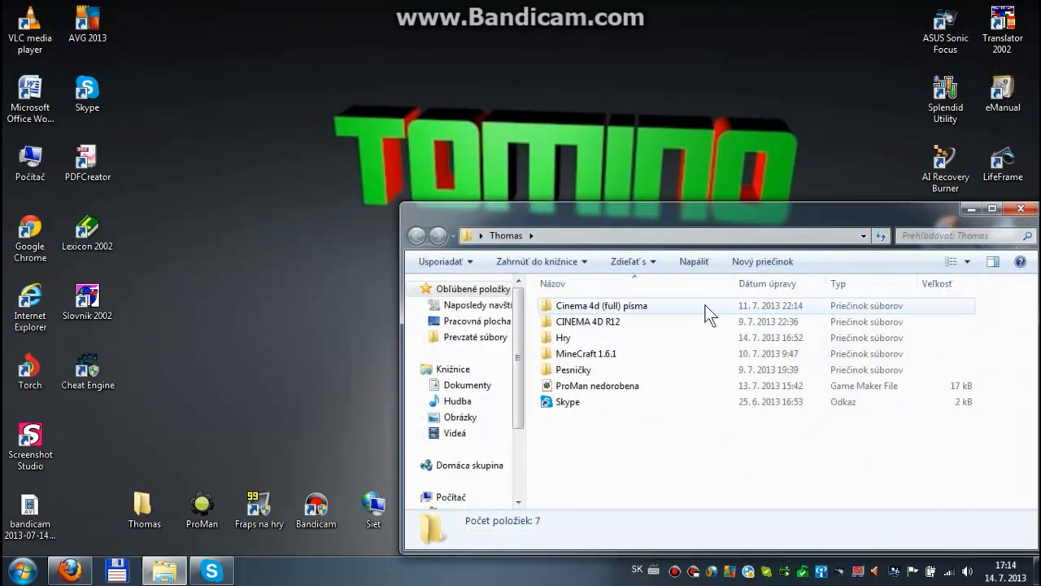
pyautogui.doubleClick(703, 322)
pyautogui.scroll(-2, 703, 322)
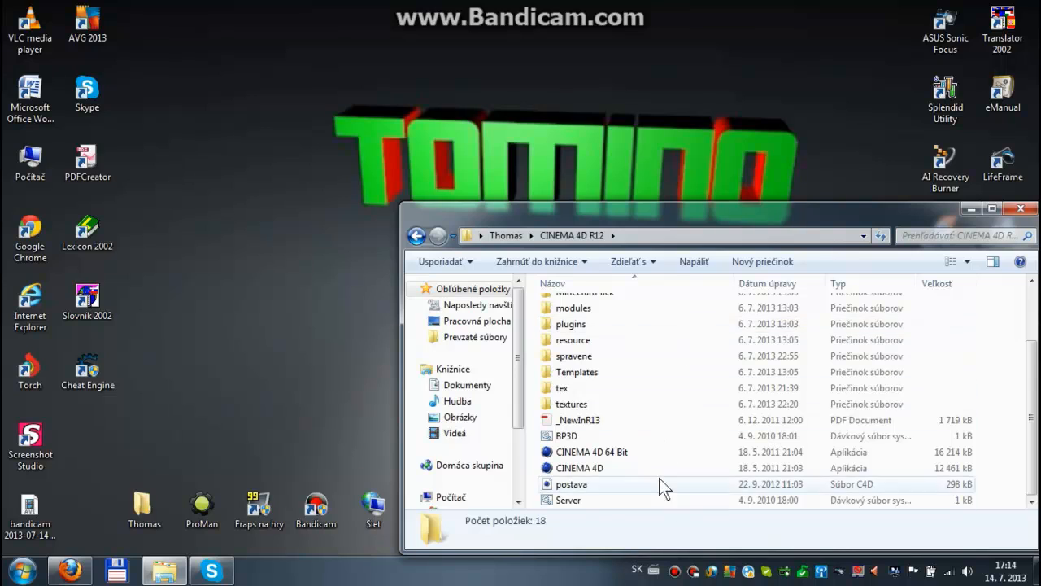
pyautogui.doubleClick(638, 452)
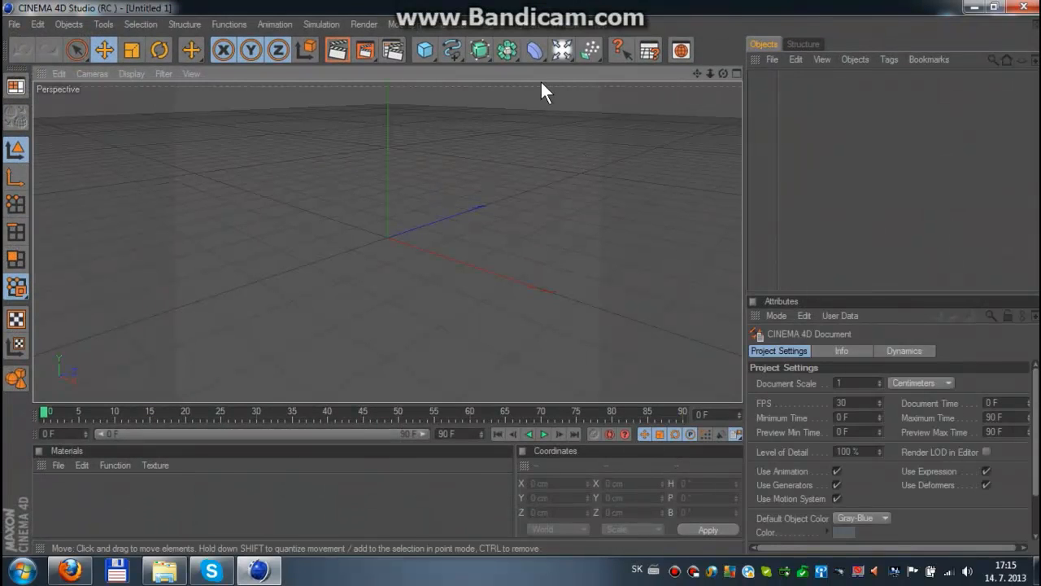
# Add a MoText object to the empty scene
pyautogui.click(423, 51)
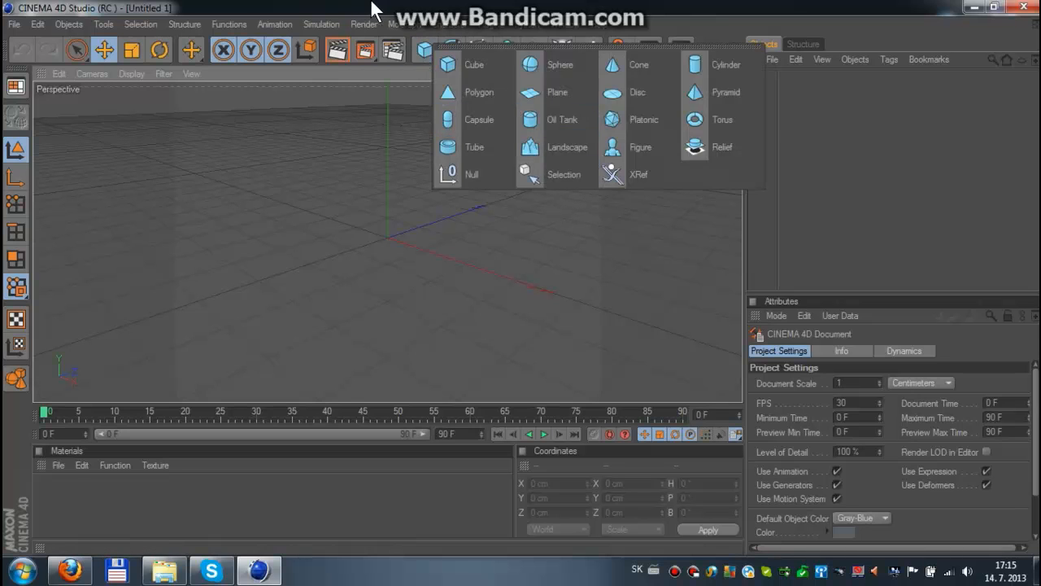
pyautogui.click(412, 23)
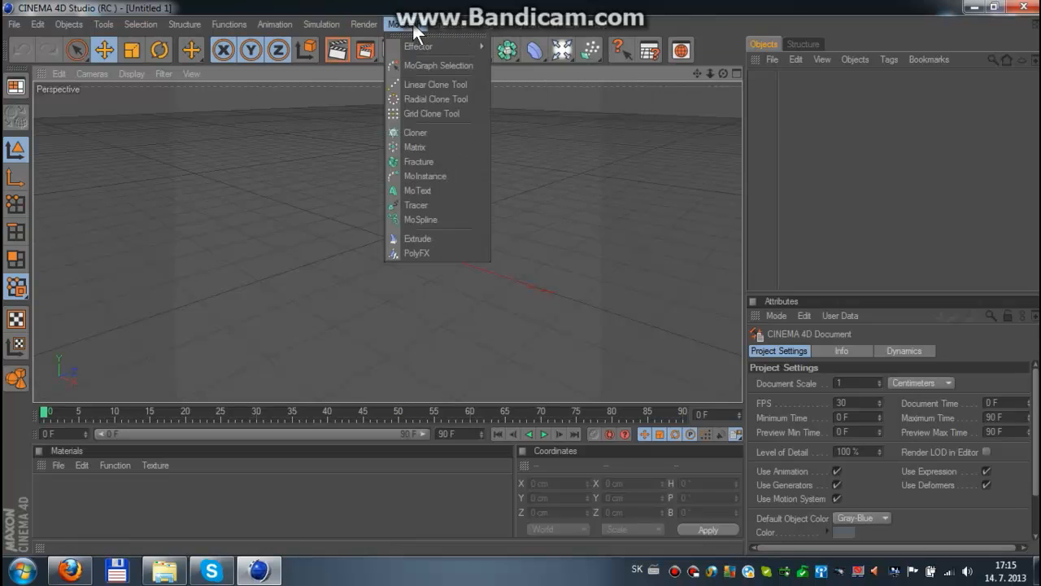
pyautogui.click(452, 190)
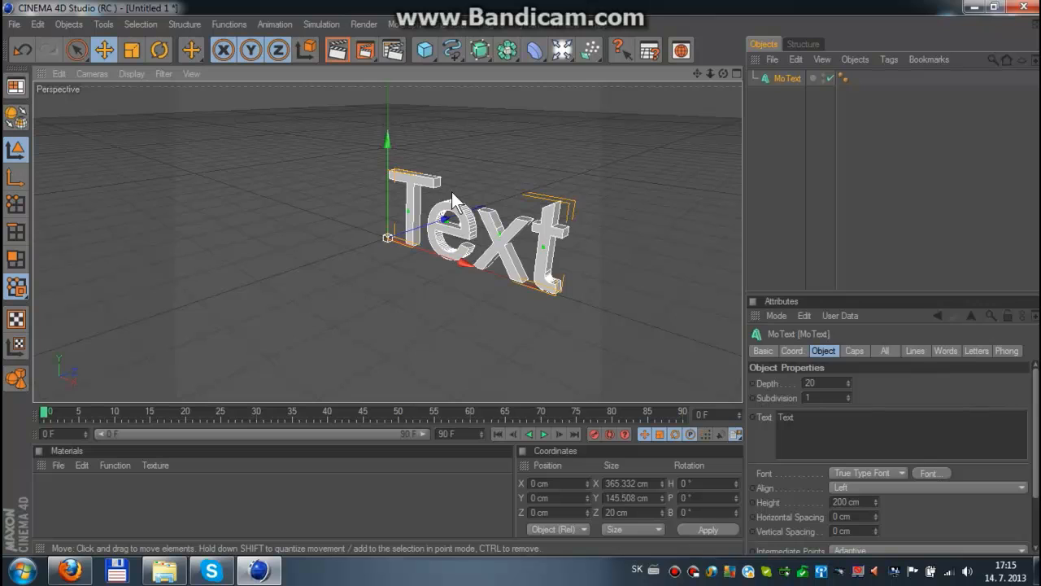
# Replace the MoText content with "Tomino" and scale the text down to a height of about 183 cm
pyautogui.click(798, 420)
pyautogui.hotkey('ctrl', 'a')
pyautogui.press('BackSpace')
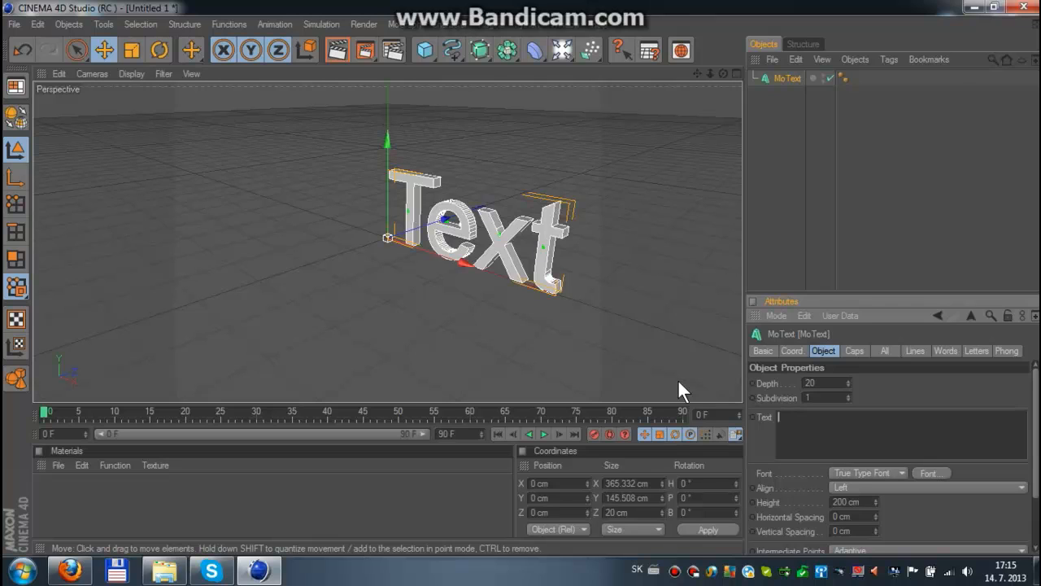
pyautogui.press('t')
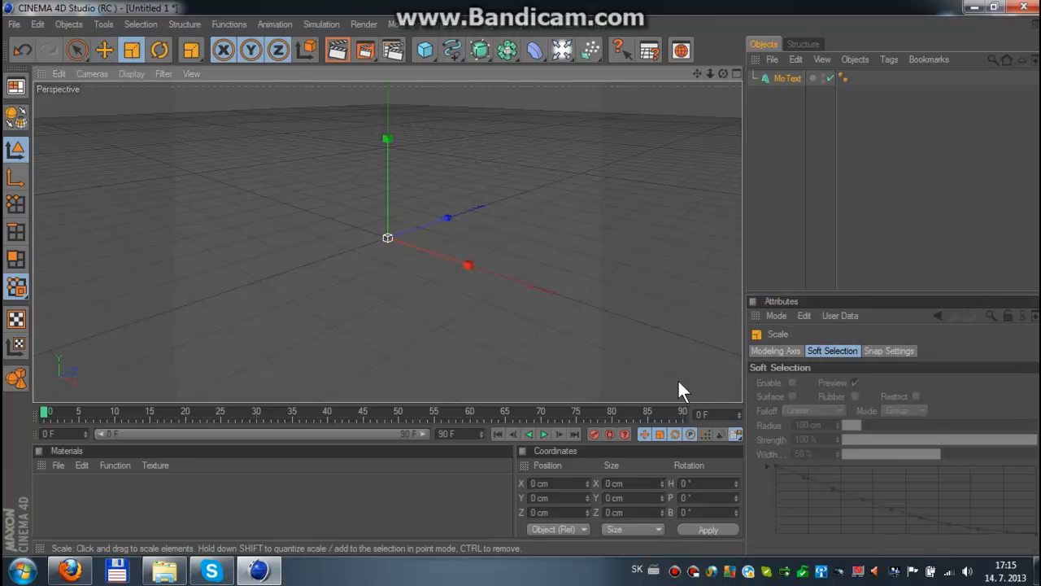
pyautogui.click(769, 349)
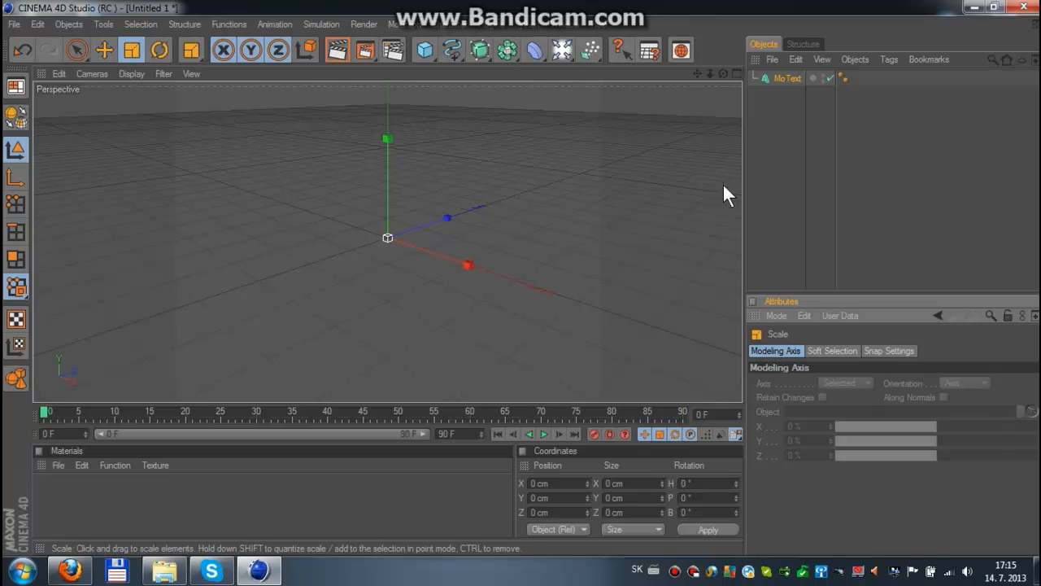
pyautogui.click(785, 78)
pyautogui.click(793, 421)
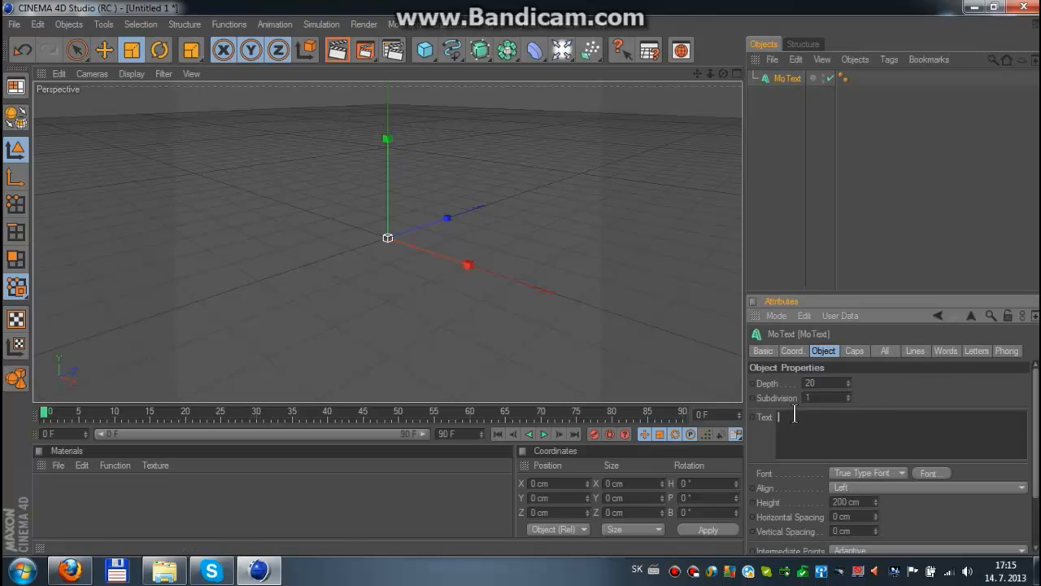
pyautogui.write('Tomino')
pyautogui.click(857, 386)
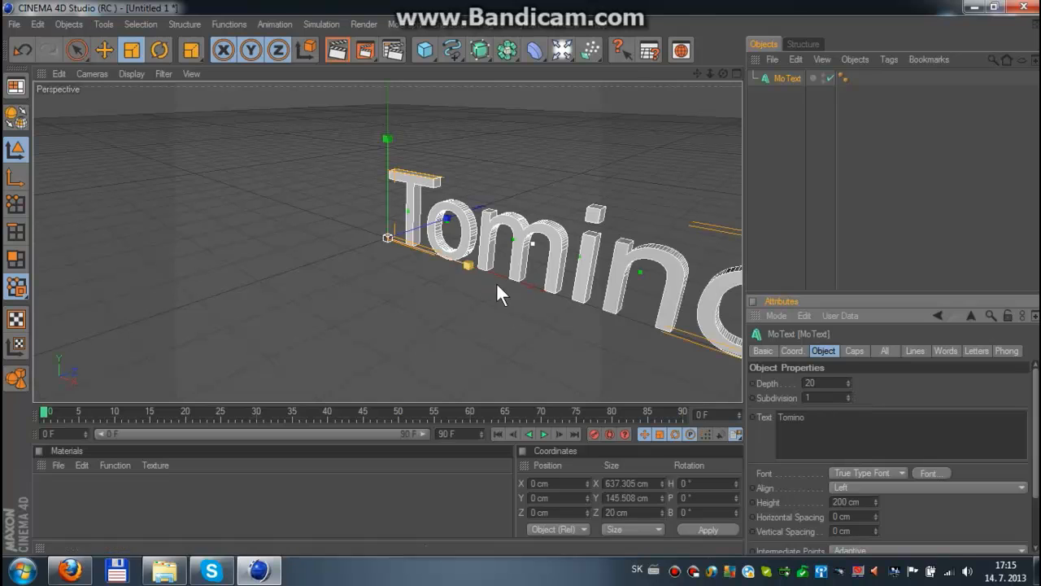
pyautogui.moveTo(472, 260)
pyautogui.mouseDown()
pyautogui.moveTo(457, 265)
pyautogui.moveTo(467, 265)
pyautogui.mouseUp()
# Start a new project and add a MoText object to it
pyautogui.click(13, 25)
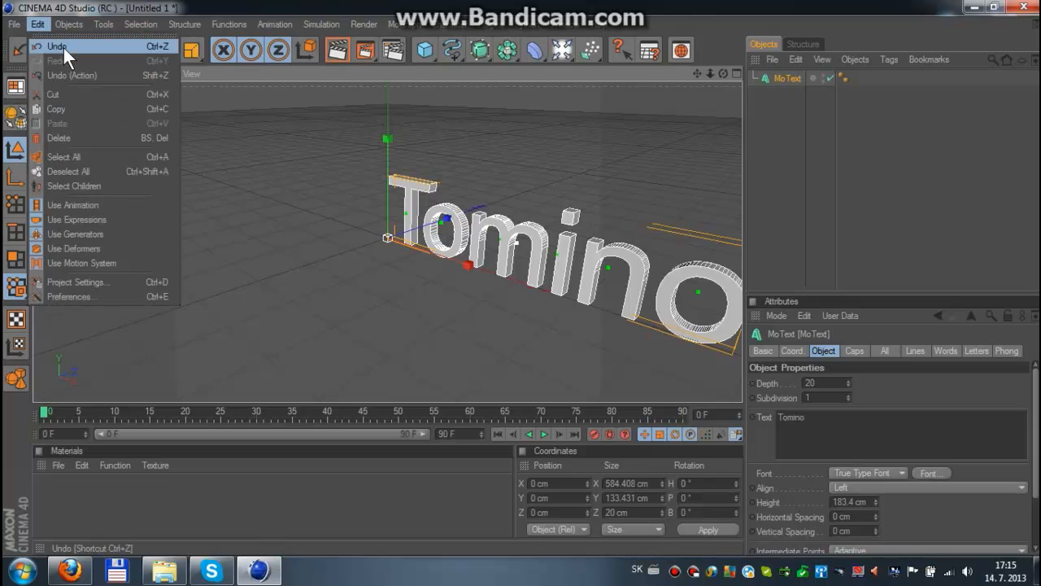
pyautogui.click(16, 46)
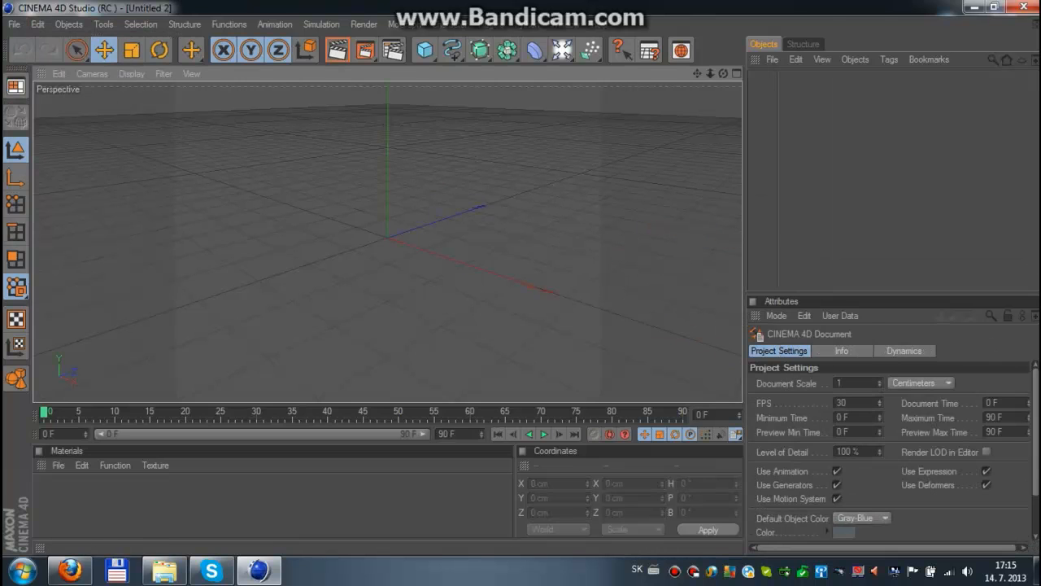
pyautogui.click(399, 24)
pyautogui.click(448, 190)
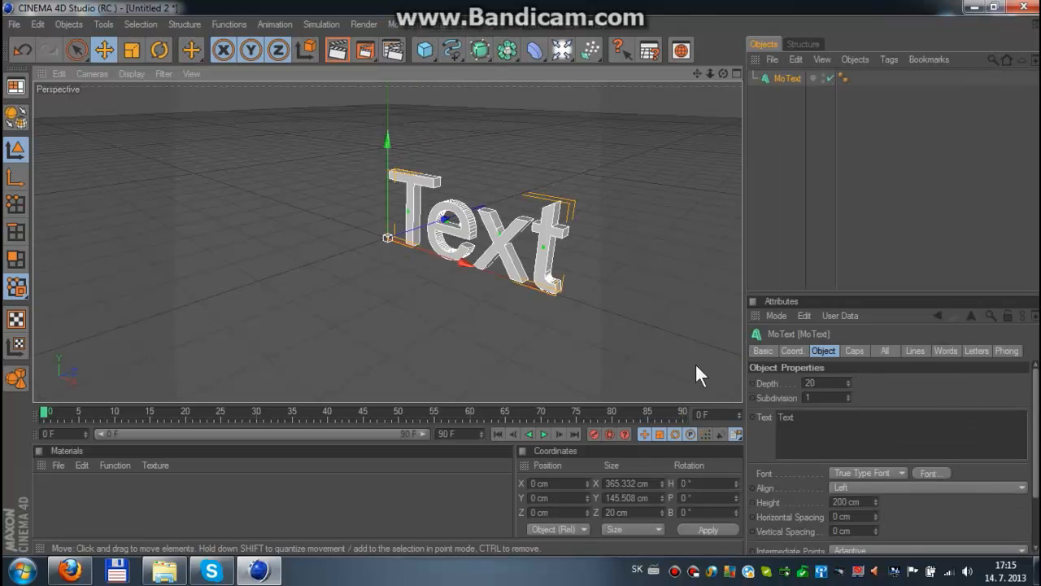
# Deselect the text and quit the program without saving the project "Untitled 2"
pyautogui.press('t')
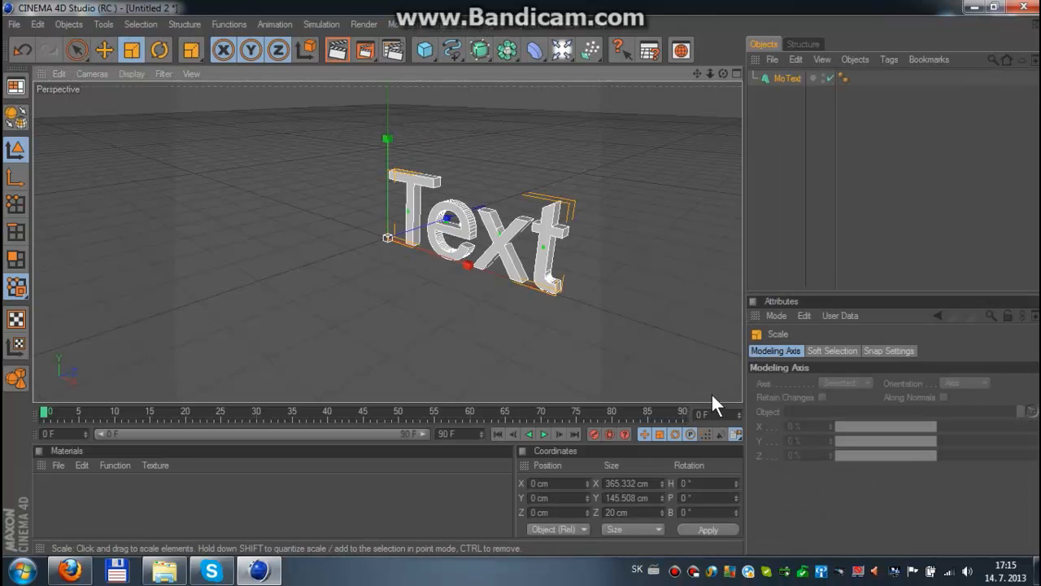
pyautogui.scroll(3, 711, 392)
pyautogui.press('m')
pyautogui.click(893, 224)
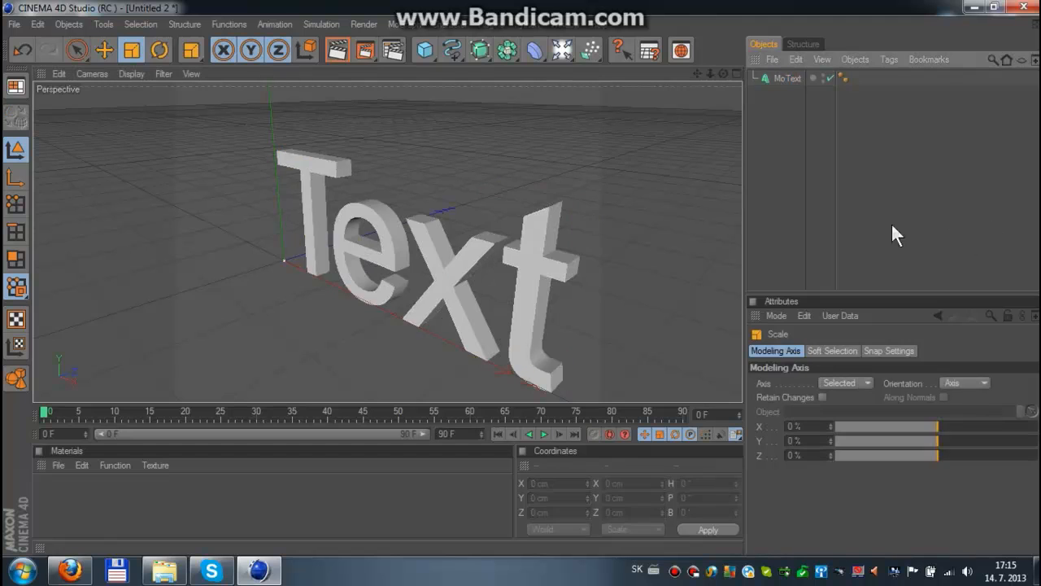
pyautogui.click(1023, 7)
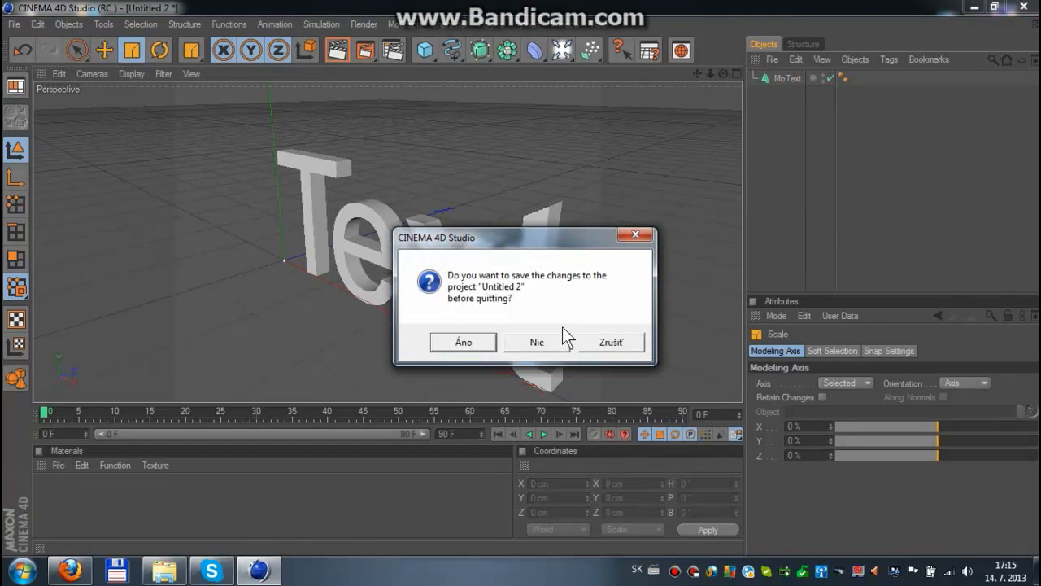
pyautogui.click(539, 349)
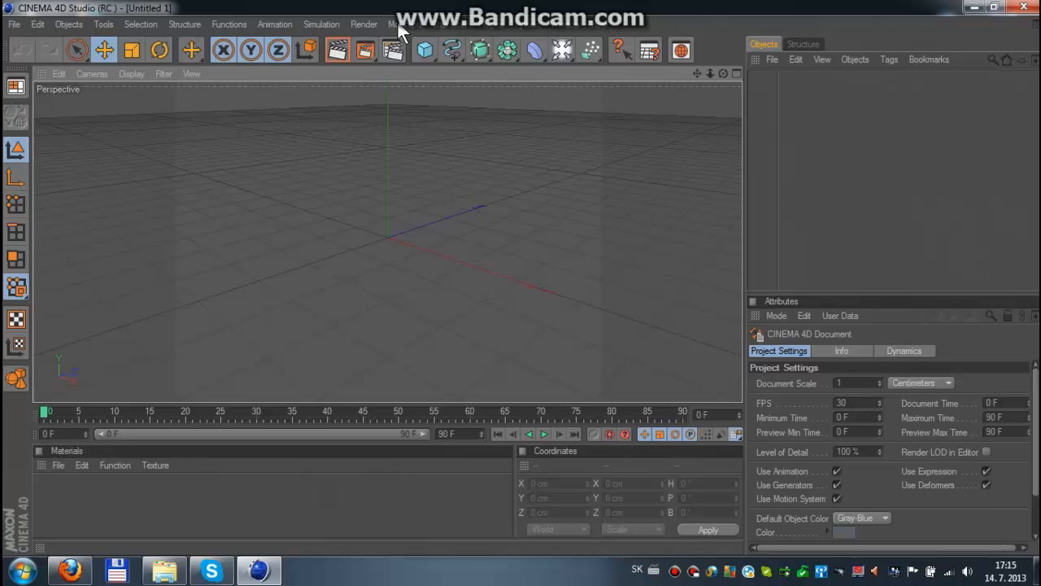
# Add a MoText object and replace its text with "Tomino"
pyautogui.click(397, 19)
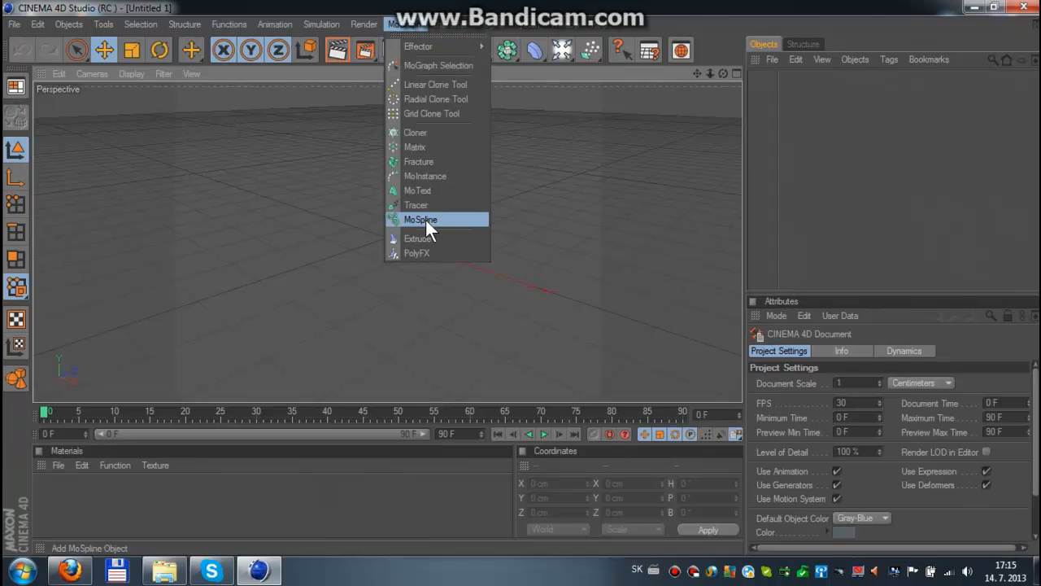
pyautogui.click(424, 217)
pyautogui.click(794, 417)
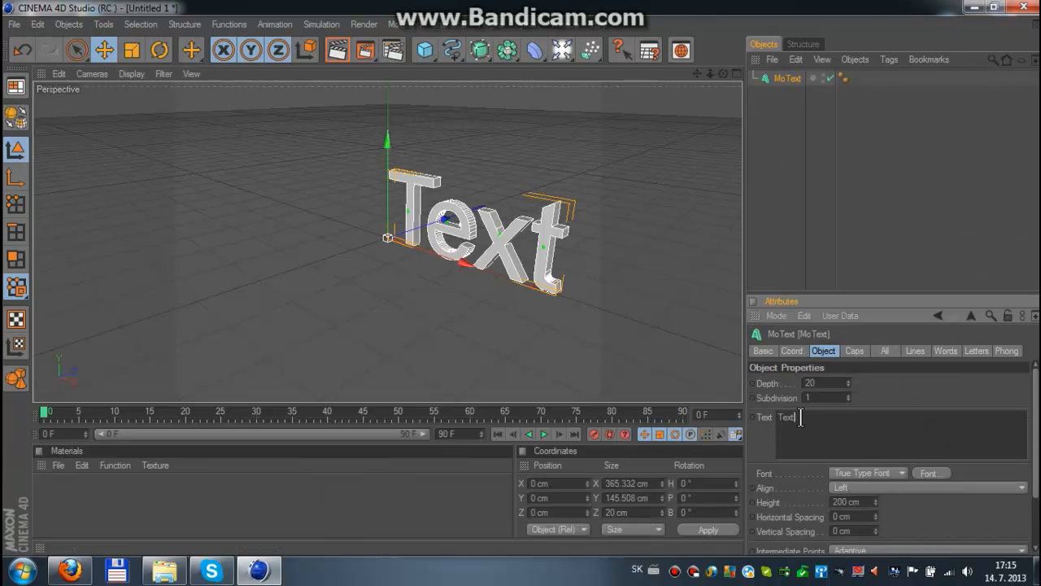
pyautogui.press('BackSpace')
pyautogui.press('BackSpace')
pyautogui.press('BackSpace')
# Set the depth of the MoText object to 79
pyautogui.moveTo(819, 380); pyautogui.dragTo(750, 373)
pyautogui.write('79')
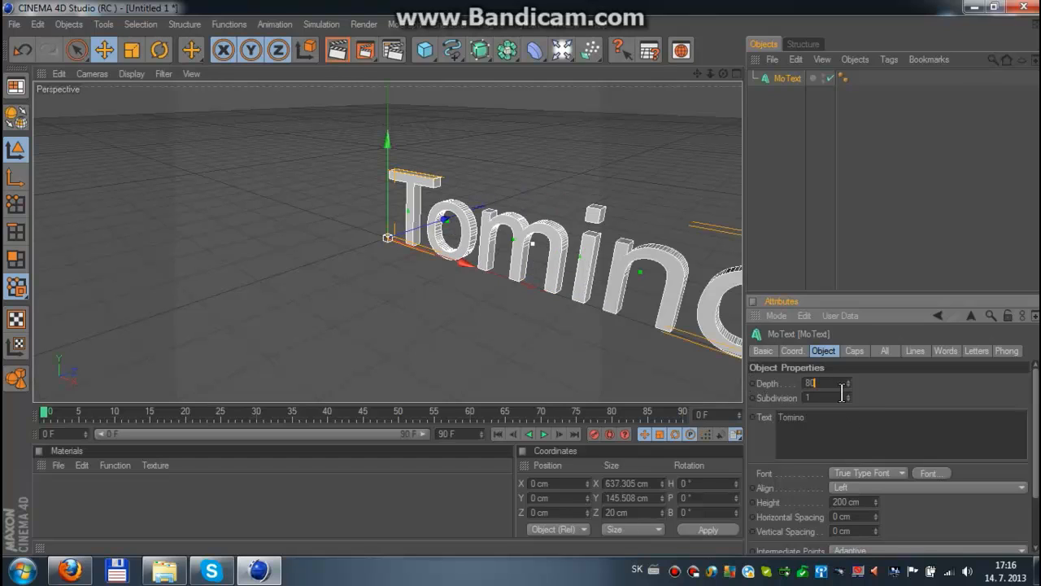
pyautogui.press('Return')
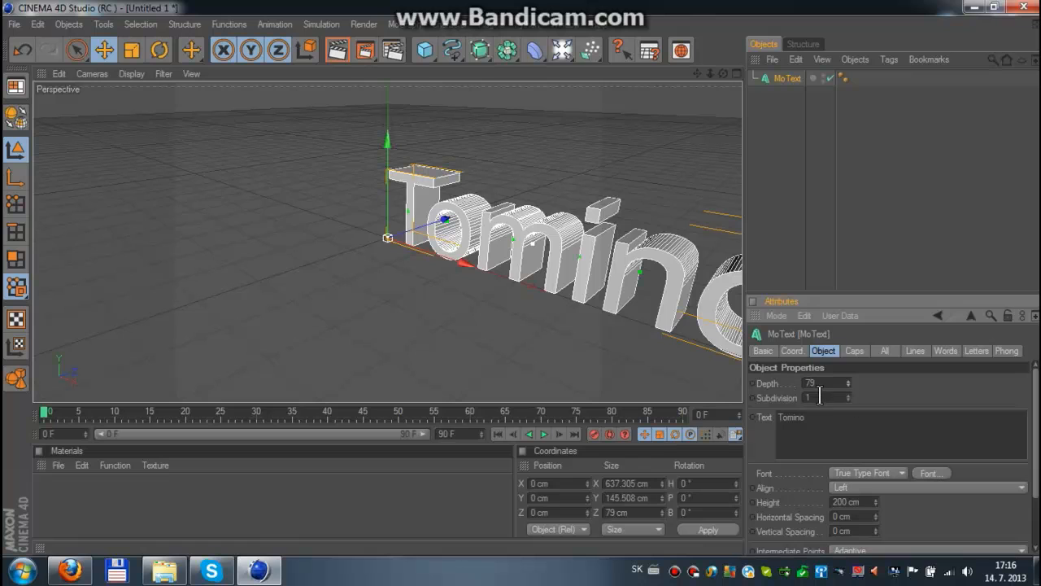
# Set the text's subdivision to 12 and move the text along the X axis to about -399 cm
pyautogui.click(823, 397)
pyautogui.write('2')
pyautogui.press('Return')
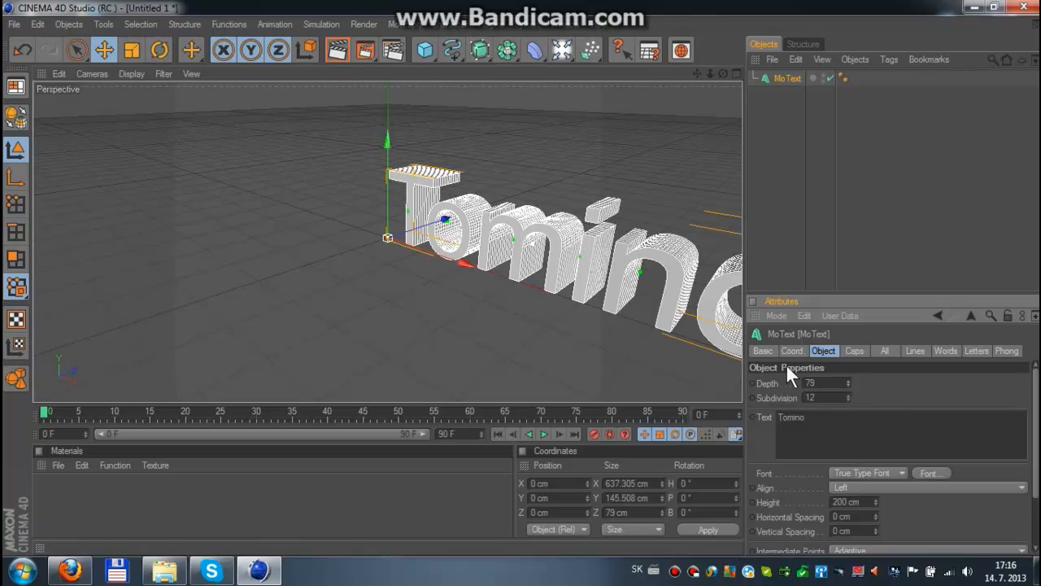
pyautogui.moveTo(442, 266); pyautogui.dragTo(338, 229)
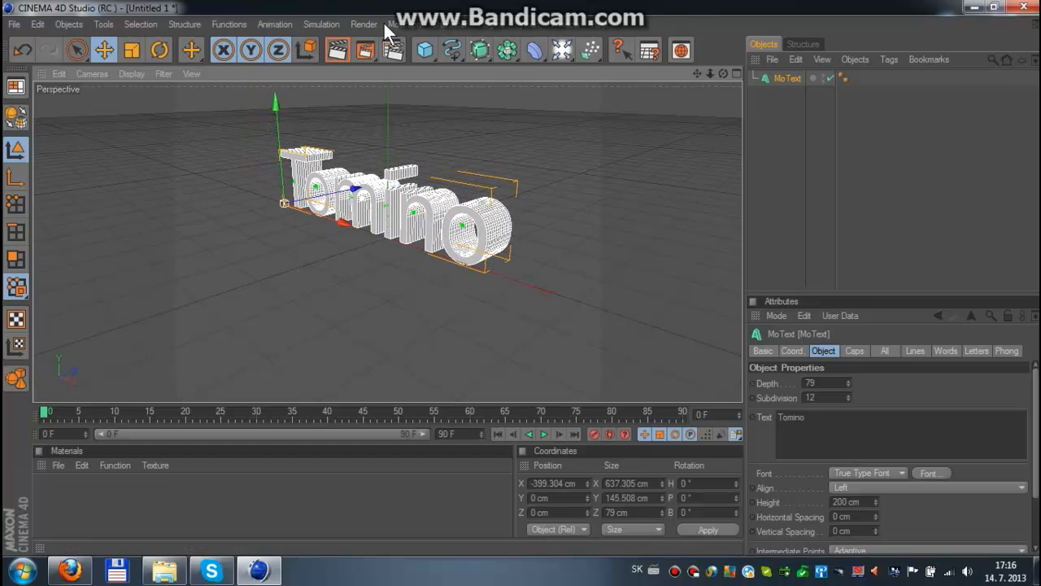
# Add a Plane object as the floor with a width of 99999 cm and a height of 999999 cm
pyautogui.click(414, 51)
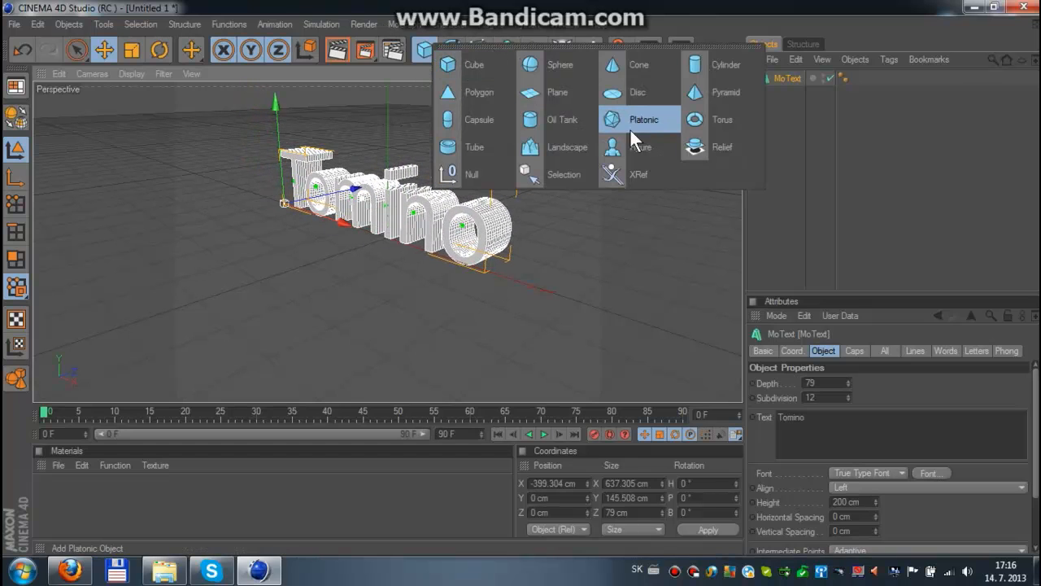
pyautogui.click(569, 92)
pyautogui.doubleClick(845, 382)
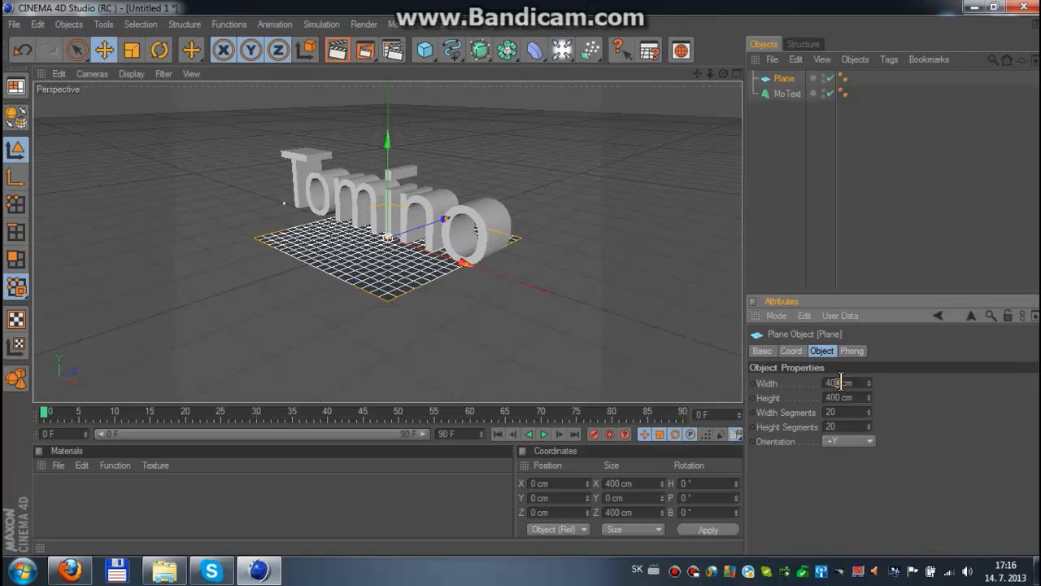
pyautogui.write('99999')
pyautogui.press('Tab')
pyautogui.write('999999')
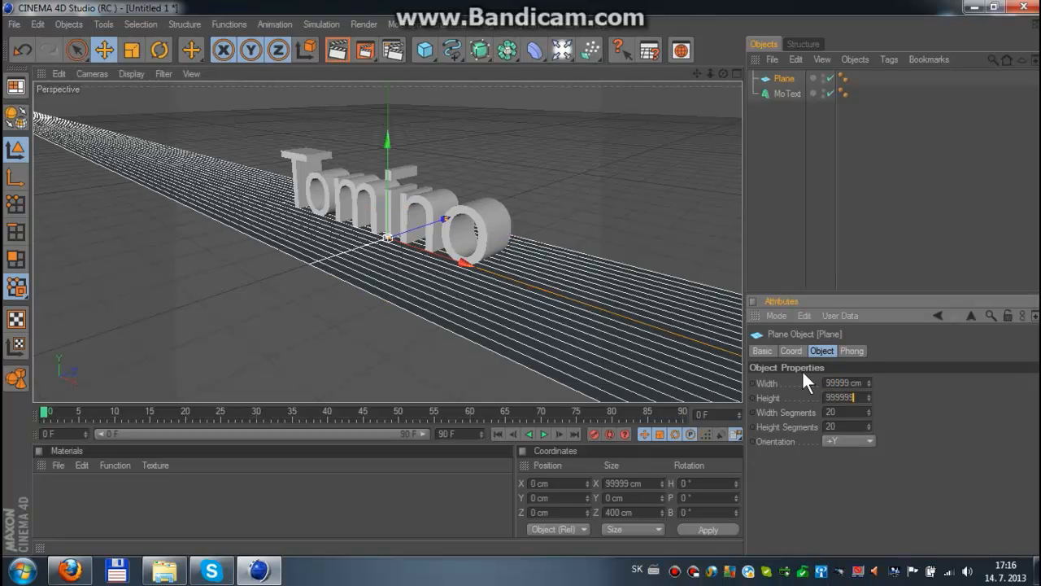
pyautogui.press('Return')
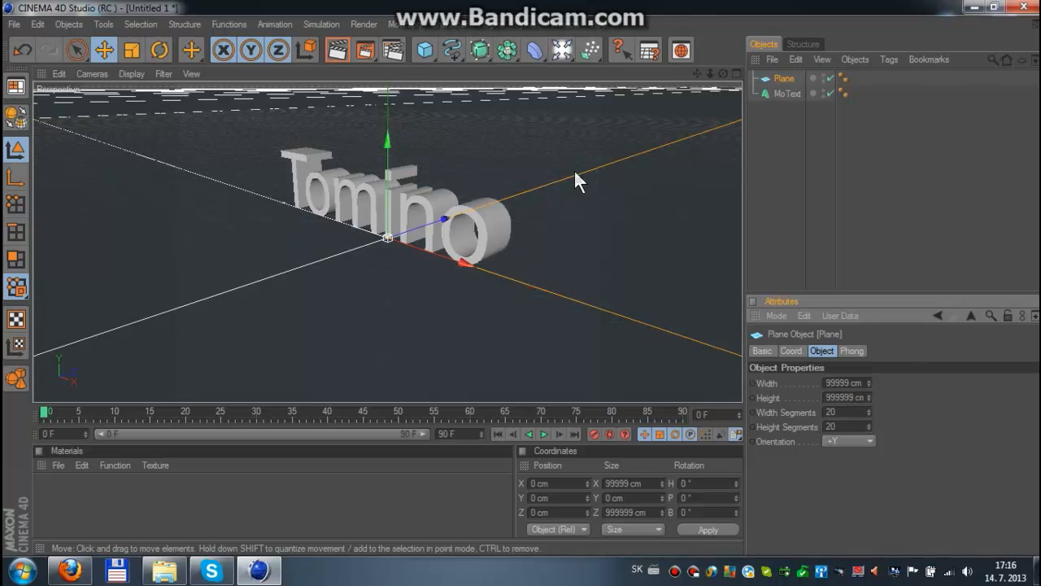
# Create two new materials for the scene
pyautogui.click(796, 175)
pyautogui.moveTo(723, 74); pyautogui.dragTo(793, 102)
pyautogui.doubleClick(339, 506)
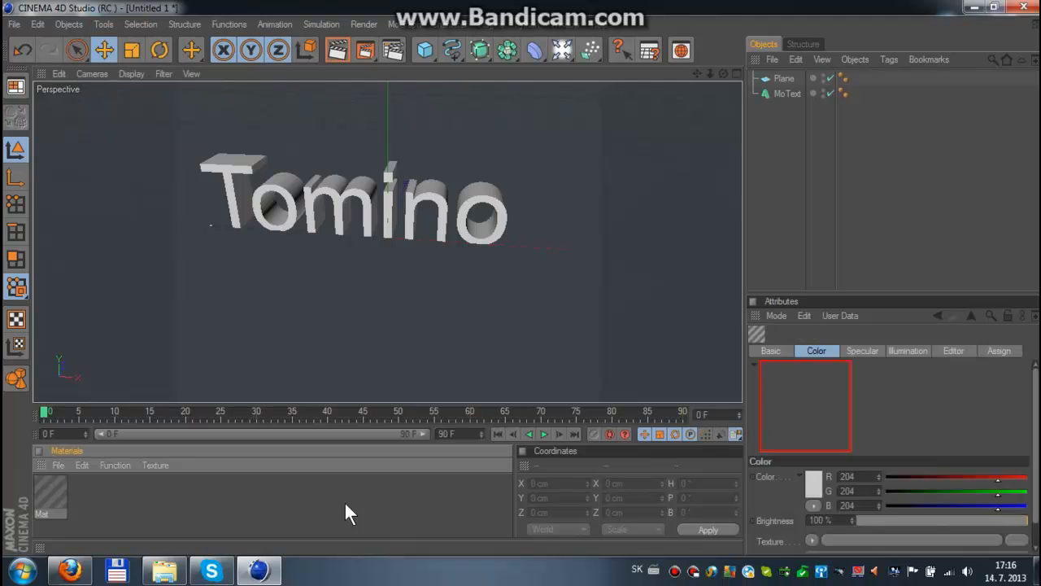
pyautogui.click(344, 501)
pyautogui.doubleClick(316, 500)
# Set the color of the material Mat to pure red, R 255, G 0, B 0
pyautogui.doubleClick(84, 493)
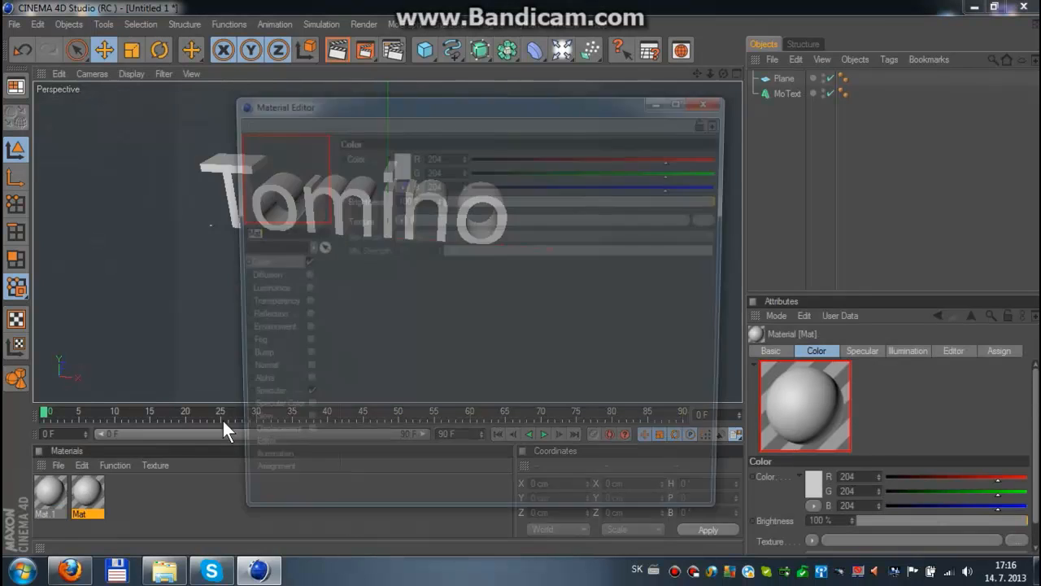
pyautogui.click(391, 159)
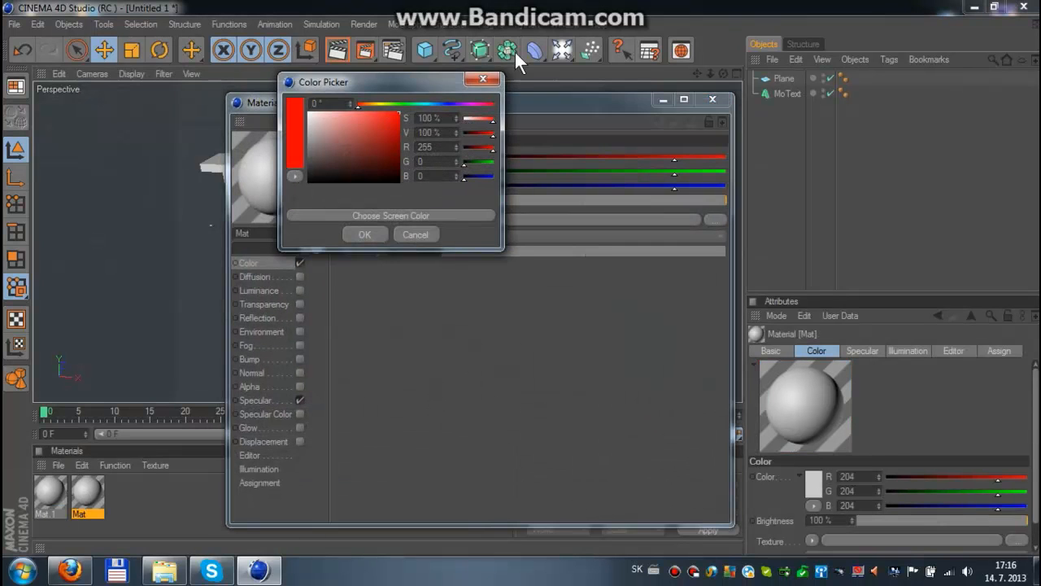
pyautogui.click(364, 234)
pyautogui.click(713, 99)
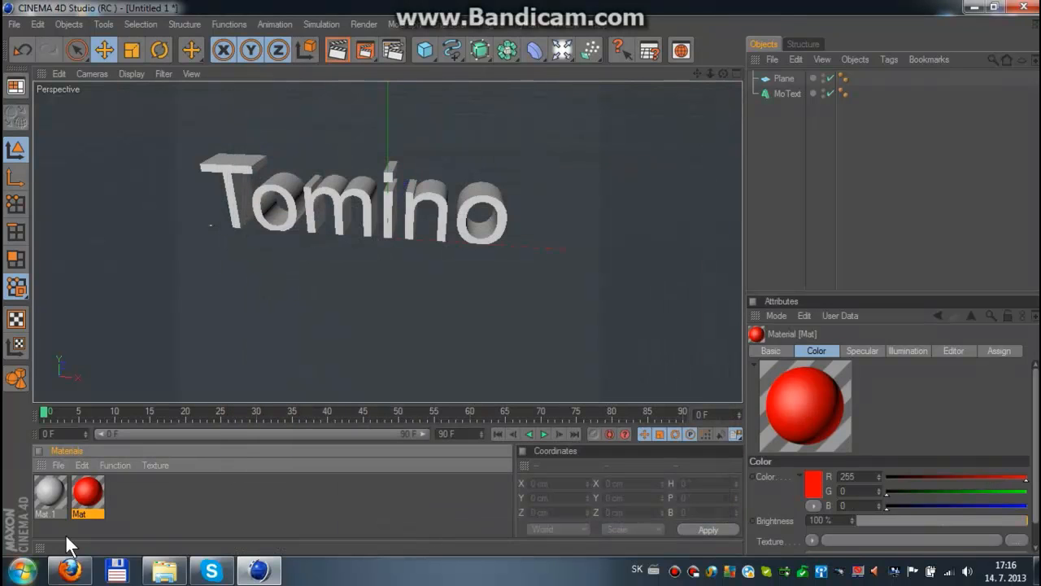
# Set the color of the material Mat.1 to bright green, R 0, G 255, B 21
pyautogui.click(51, 493)
pyautogui.doubleClick(50, 494)
pyautogui.click(399, 166)
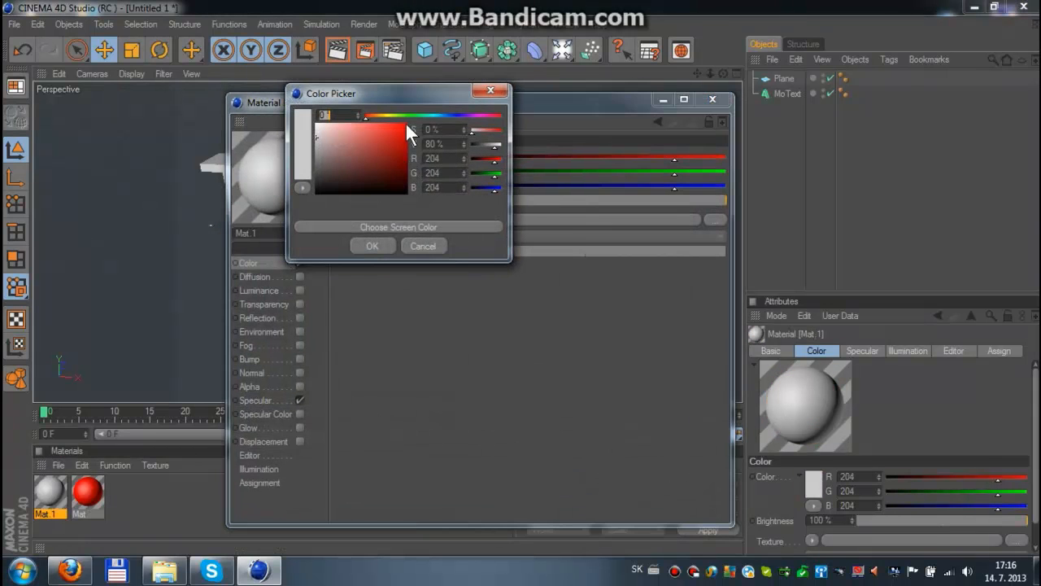
pyautogui.click(411, 115)
pyautogui.moveTo(399, 132); pyautogui.dragTo(459, 101)
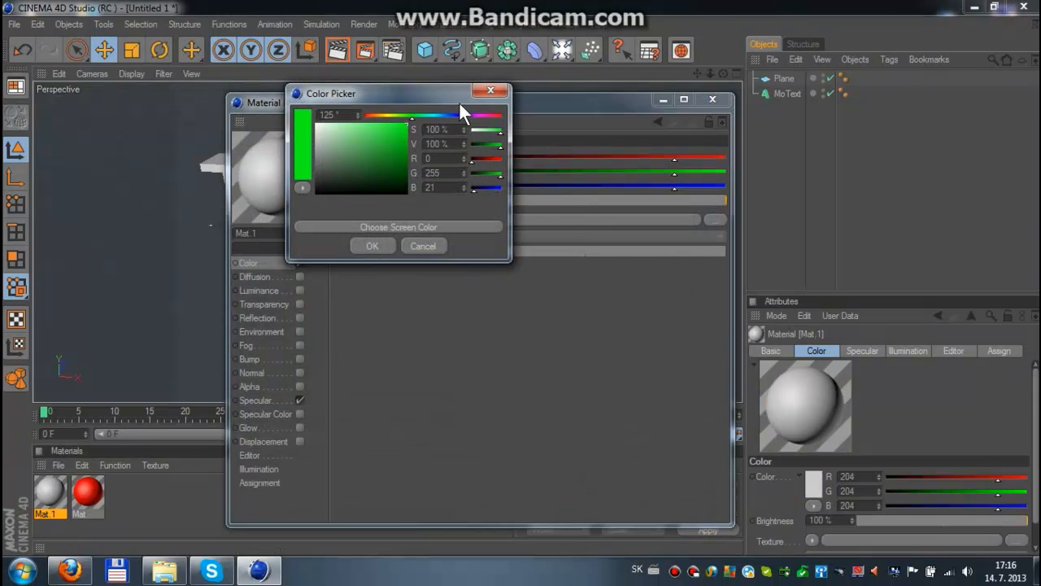
pyautogui.click(370, 248)
pyautogui.click(712, 100)
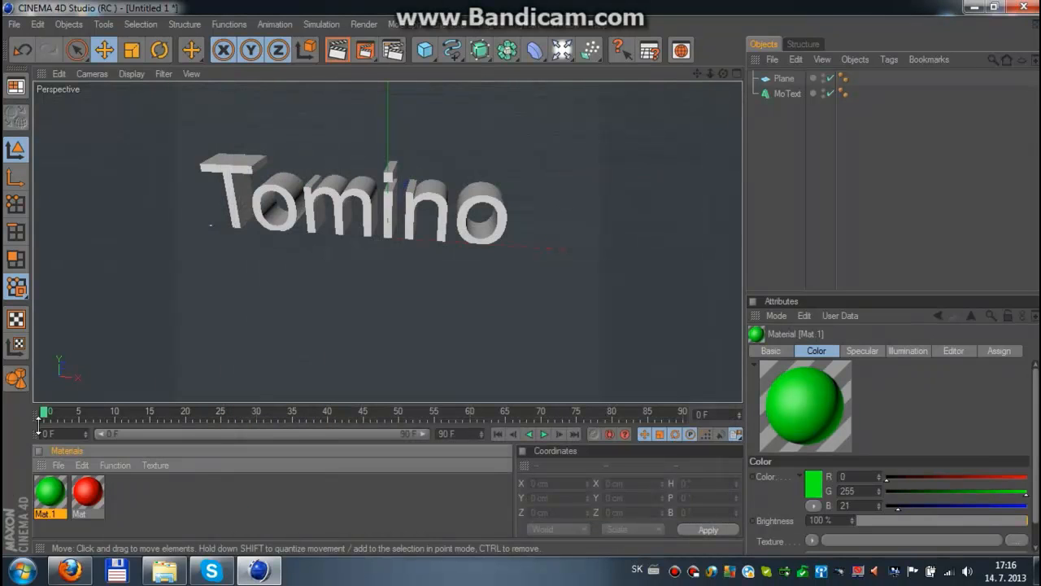
# Try the green material Mat.1 on the whole MoText object, and remove its texture tag
pyautogui.click(84, 497)
pyautogui.click(50, 492)
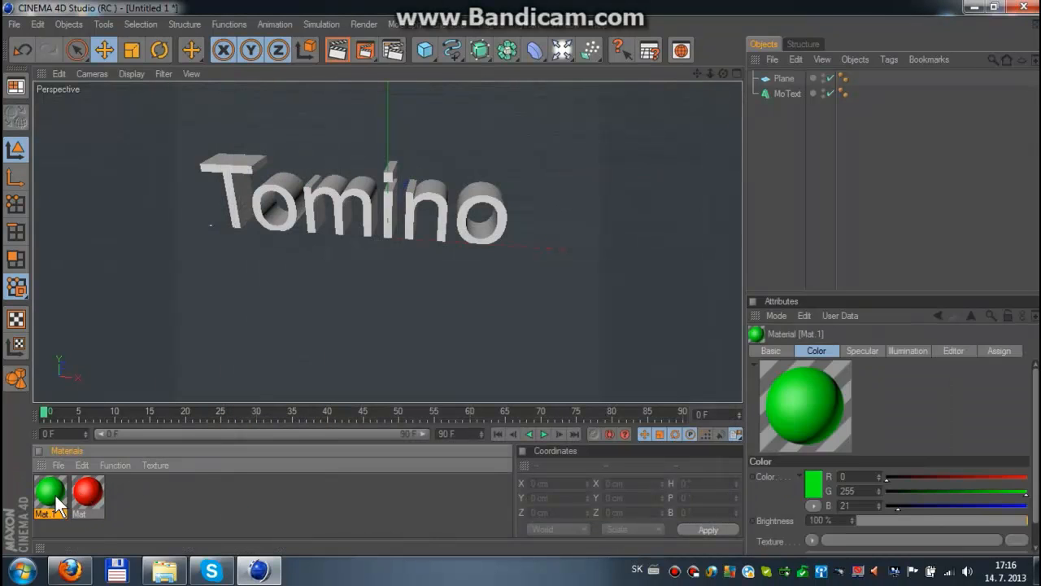
pyautogui.moveTo(55, 495); pyautogui.dragTo(321, 218)
pyautogui.click(716, 81)
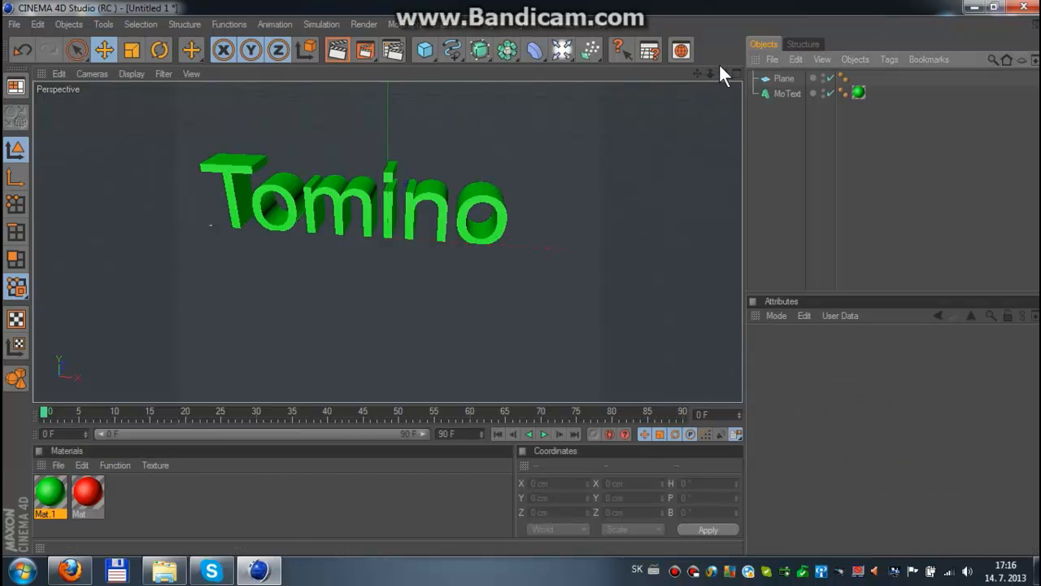
pyautogui.moveTo(722, 73); pyautogui.dragTo(737, 75)
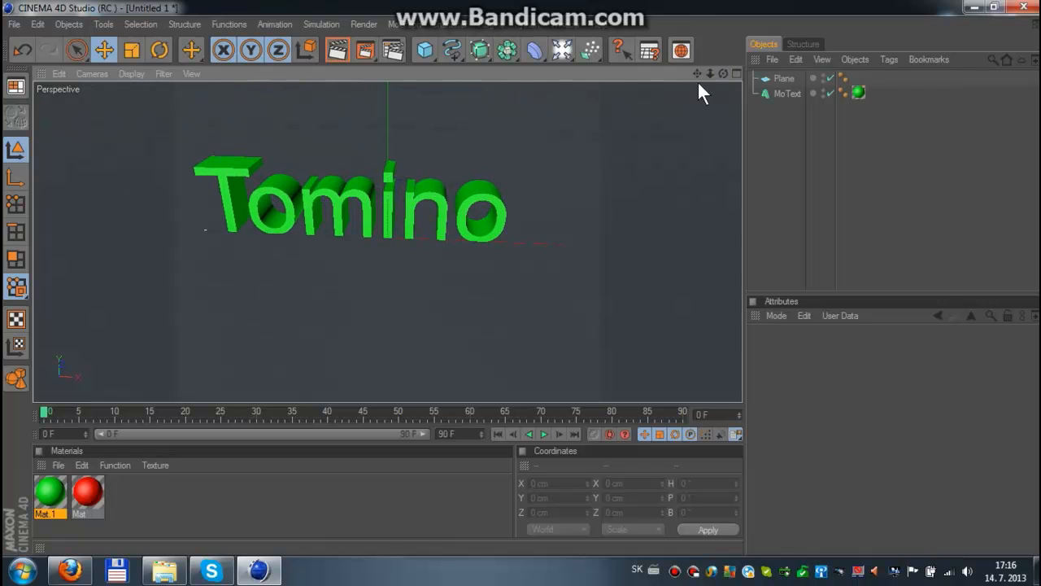
pyautogui.click(858, 92)
pyautogui.press('Delete')
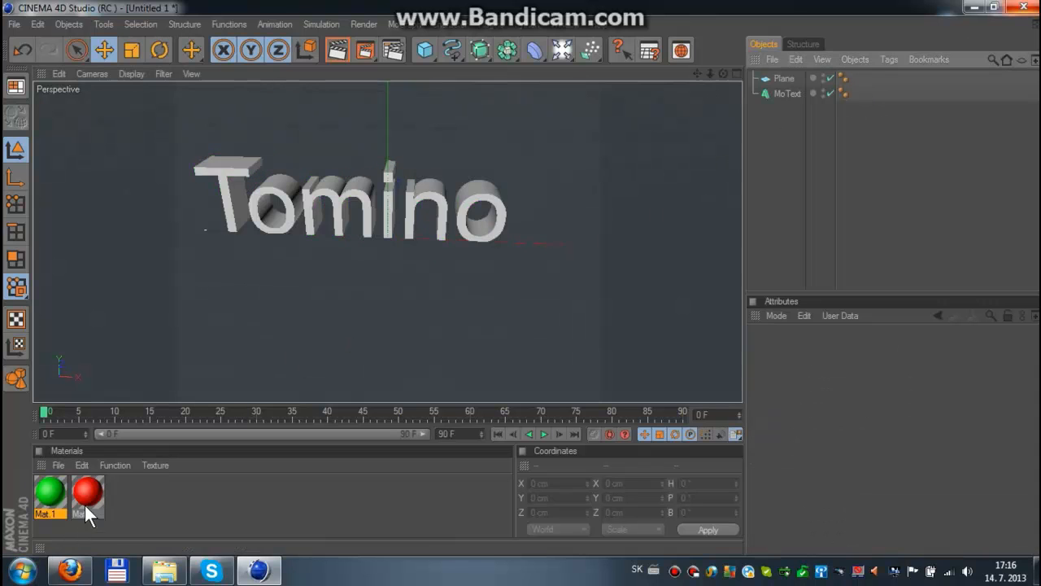
# Apply the red material Mat and the green material Mat.1 to MoText, restricting Mat.1 to the selection C1
pyautogui.moveTo(86, 498); pyautogui.dragTo(801, 96)
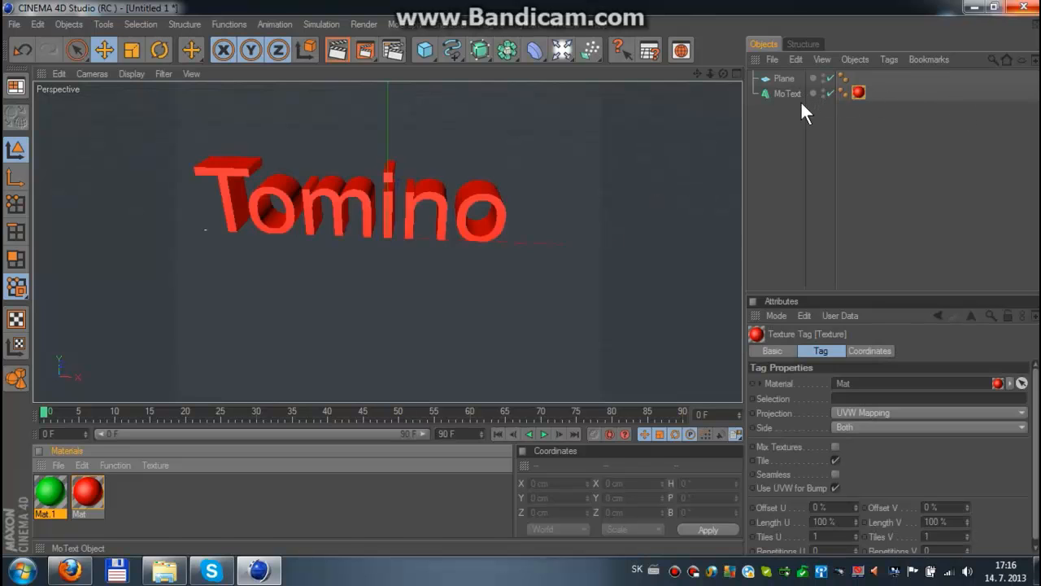
pyautogui.moveTo(82, 498); pyautogui.dragTo(808, 94)
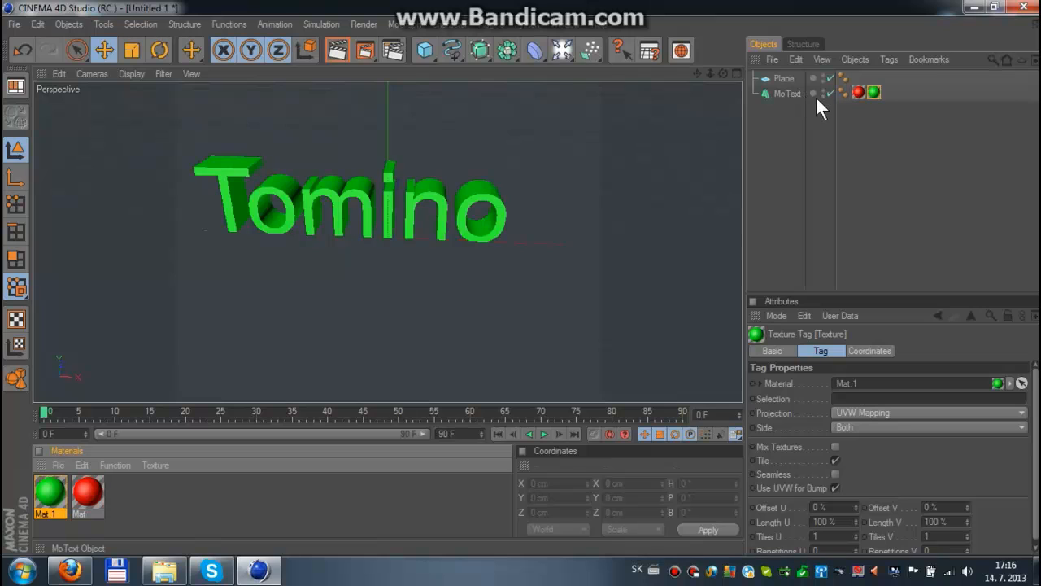
pyautogui.click(871, 395)
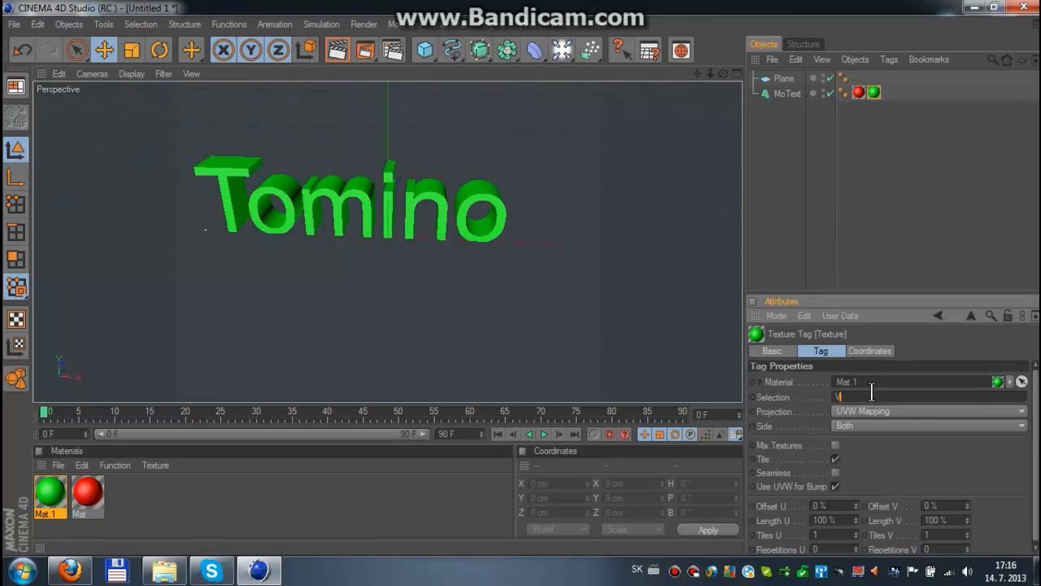
pyautogui.press('Return')
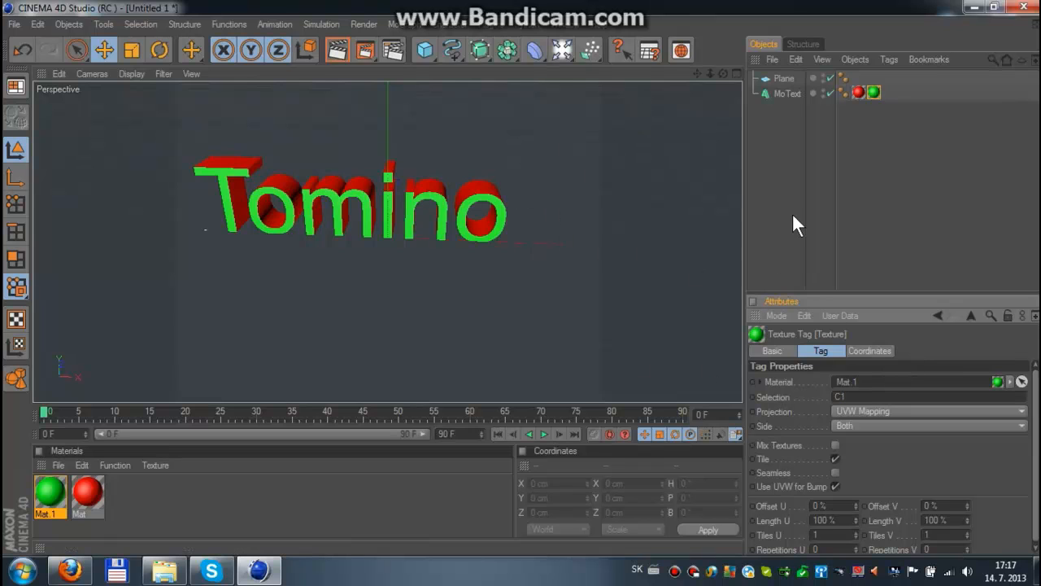
# Change the MoText font to Transformers in the bold style, and clear the object selection
pyautogui.click(783, 93)
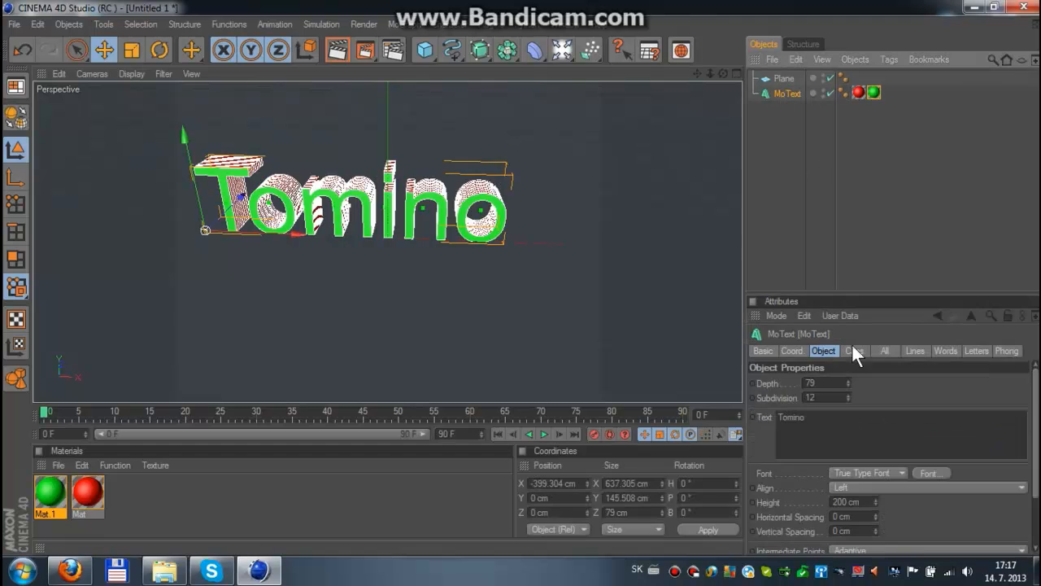
pyautogui.click(936, 472)
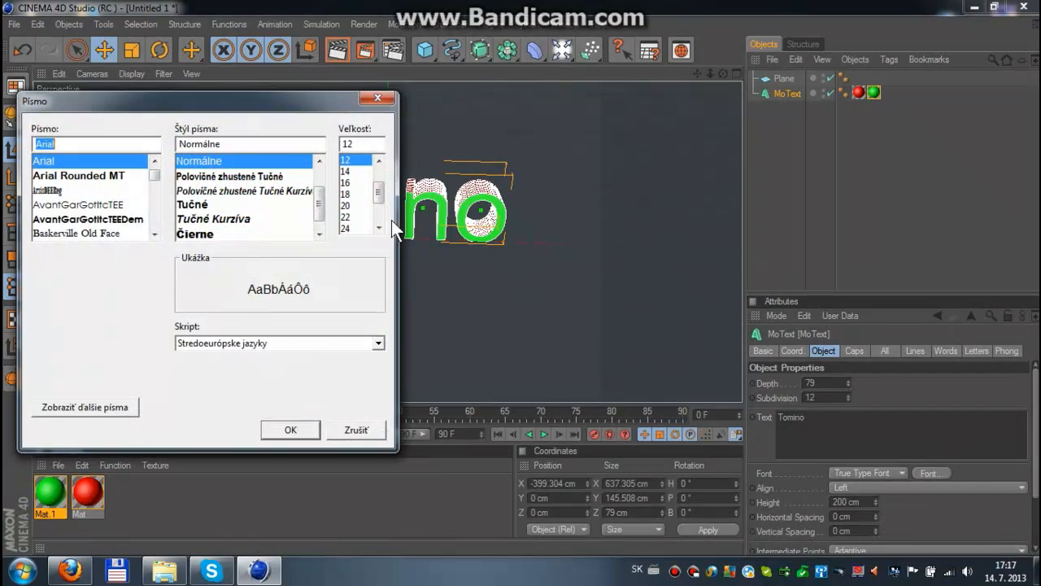
pyautogui.write('tr')
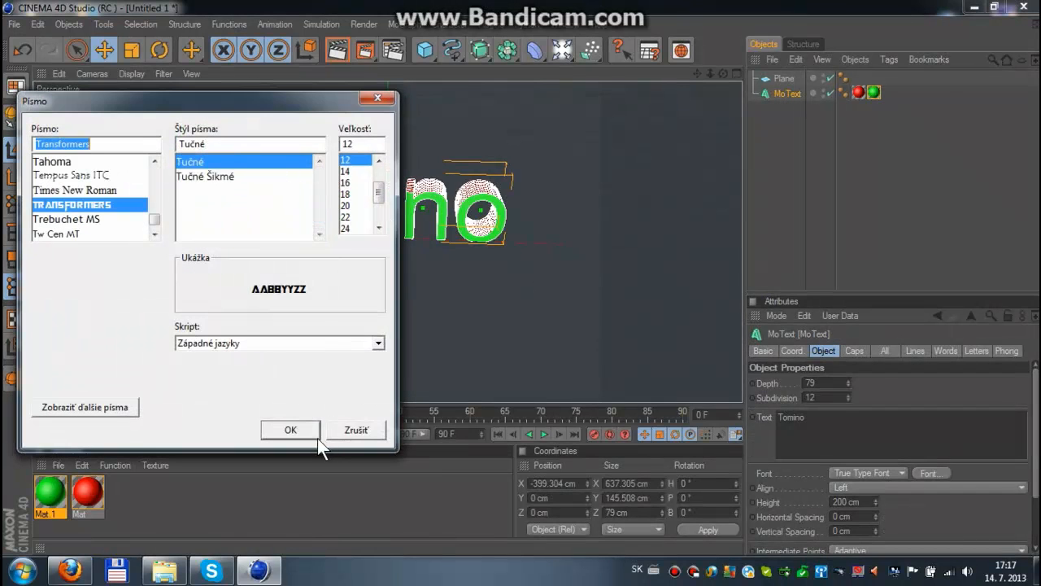
pyautogui.click(305, 428)
pyautogui.click(484, 282)
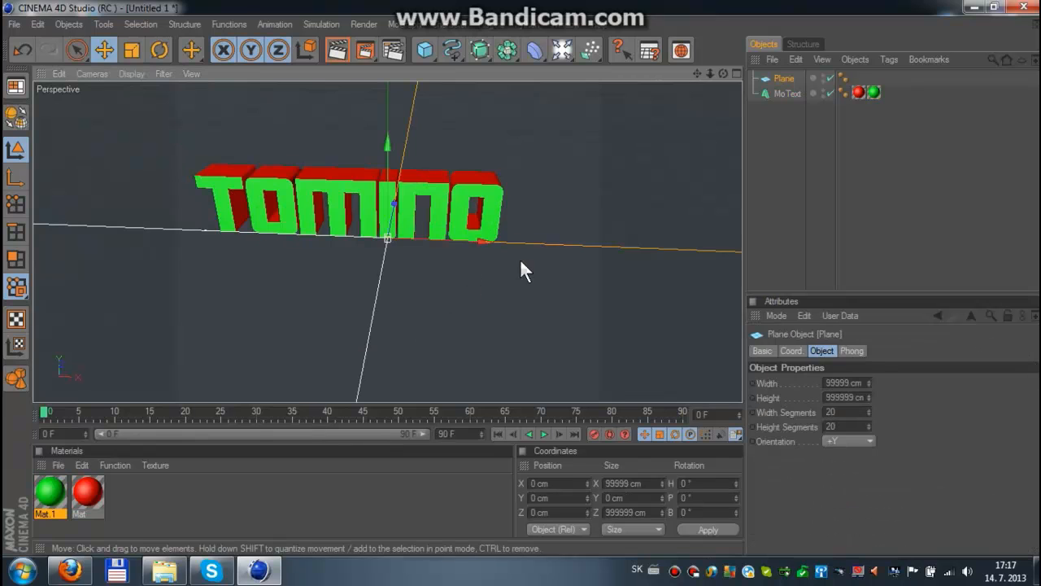
pyautogui.click(807, 203)
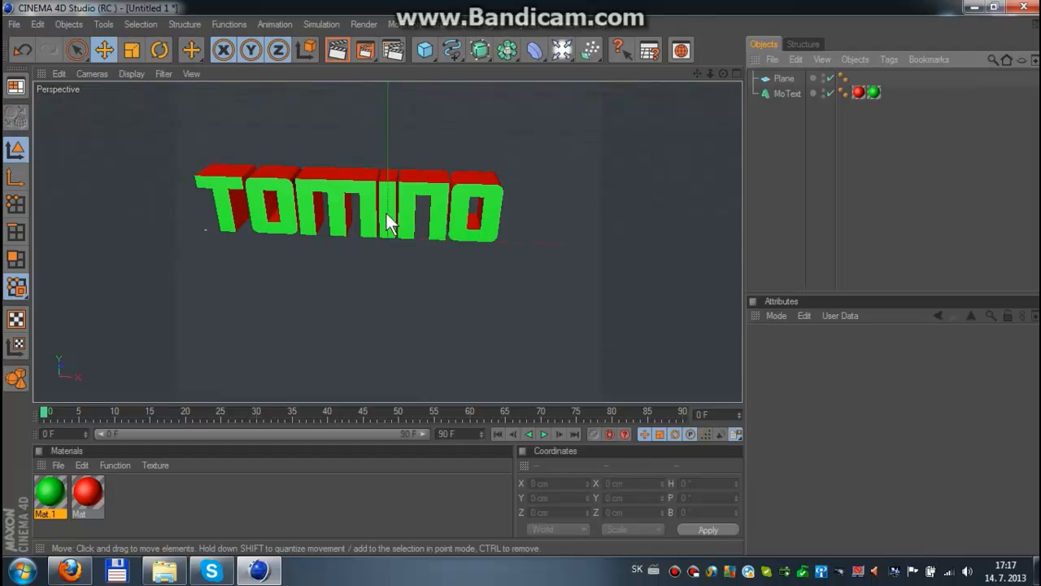
# Move the text along the X axis to about X -289 cm and deselect it
pyautogui.click(381, 241)
pyautogui.moveTo(288, 222); pyautogui.dragTo(316, 229)
pyautogui.click(750, 218)
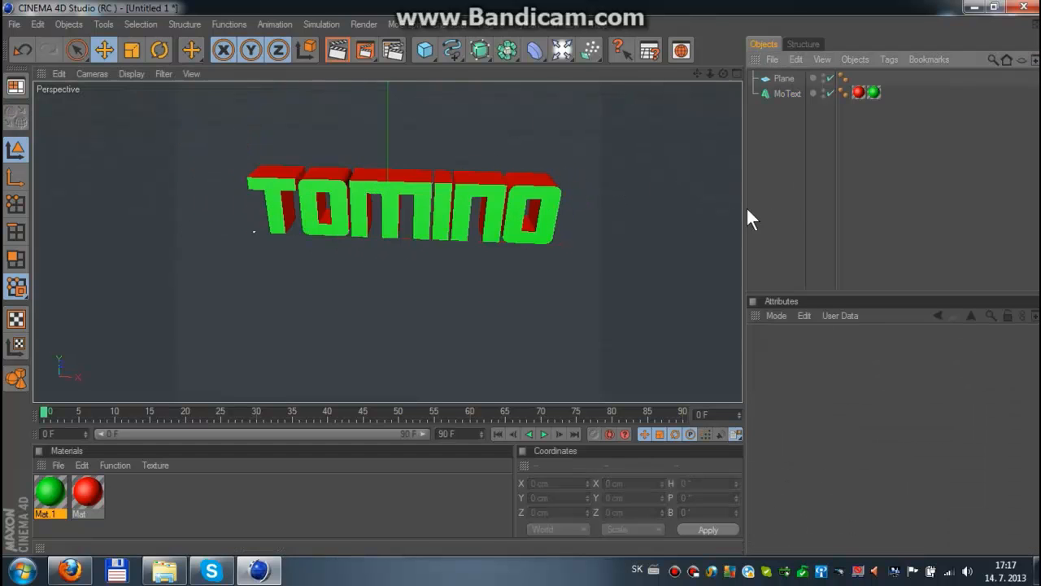
pyautogui.doubleClick(186, 529)
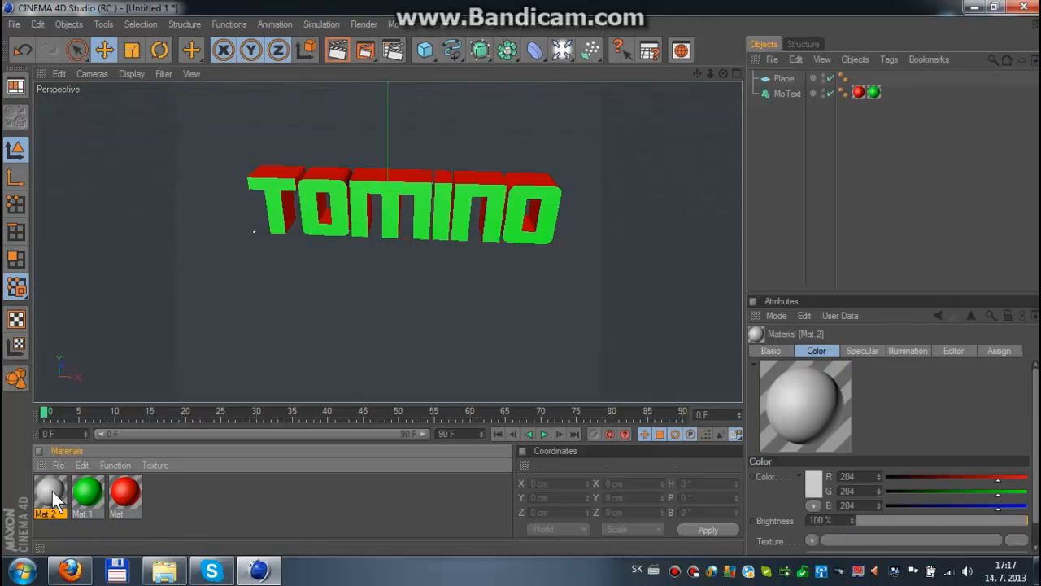
pyautogui.doubleClick(51, 492)
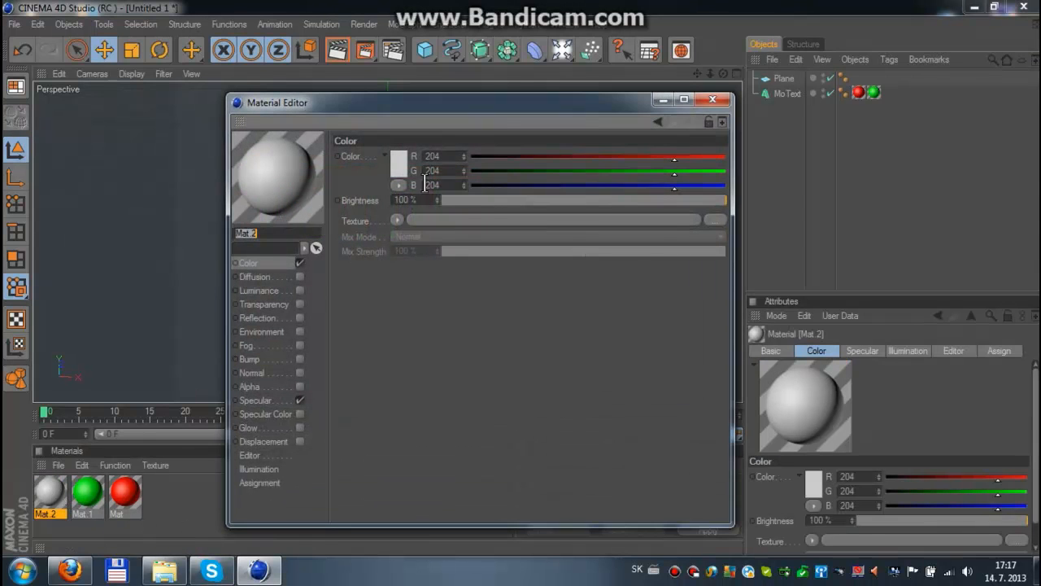
pyautogui.click(1036, 571)
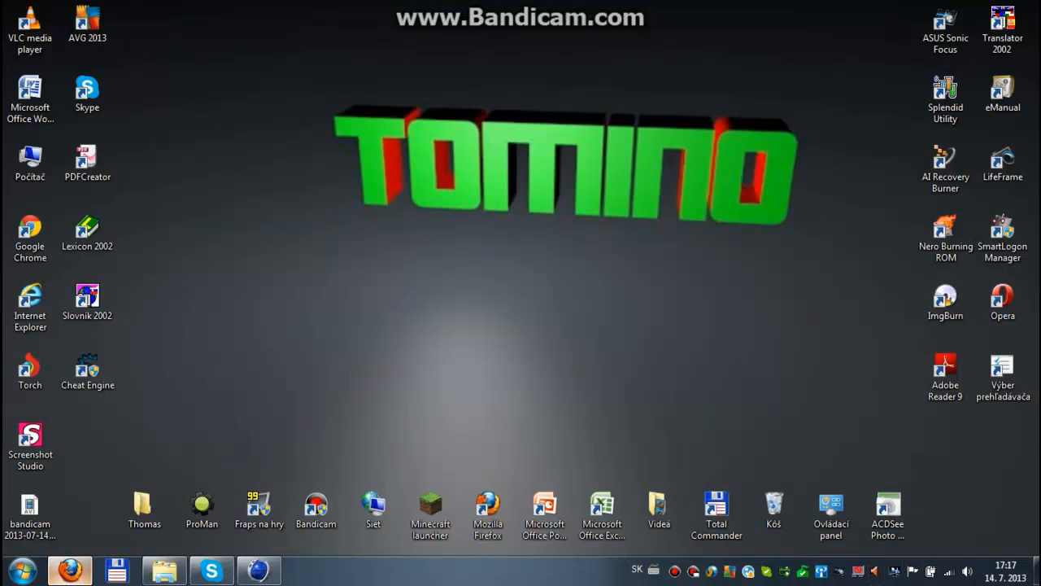
pyautogui.click(70, 570)
pyautogui.click(70, 569)
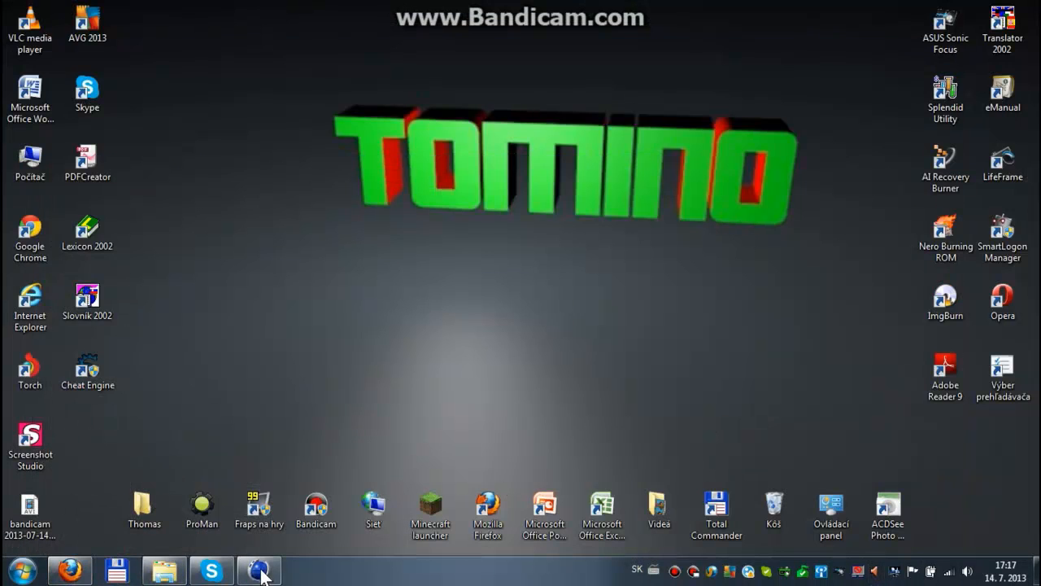
pyautogui.click(258, 569)
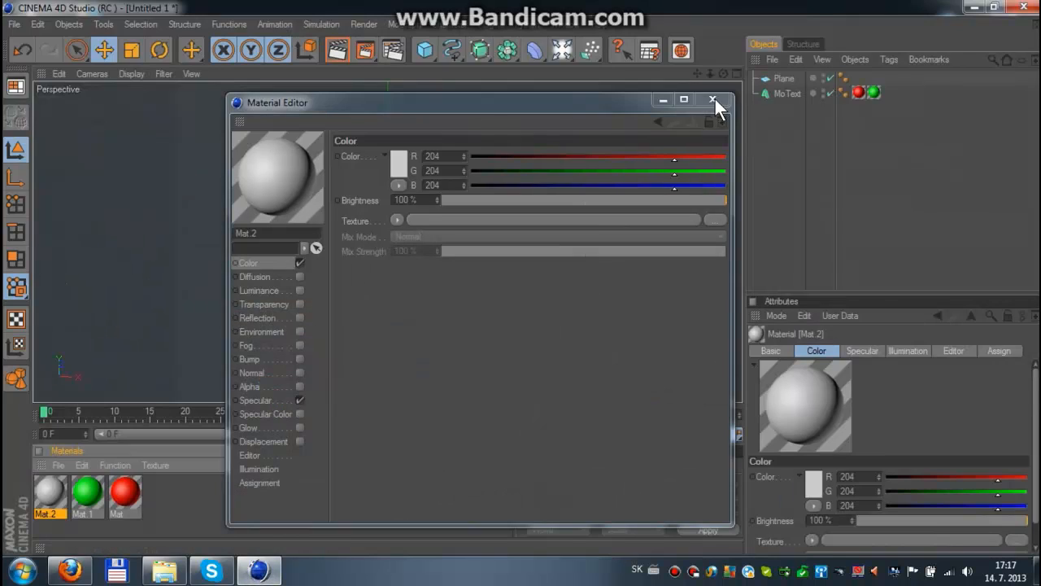
pyautogui.click(714, 100)
pyautogui.press('Delete')
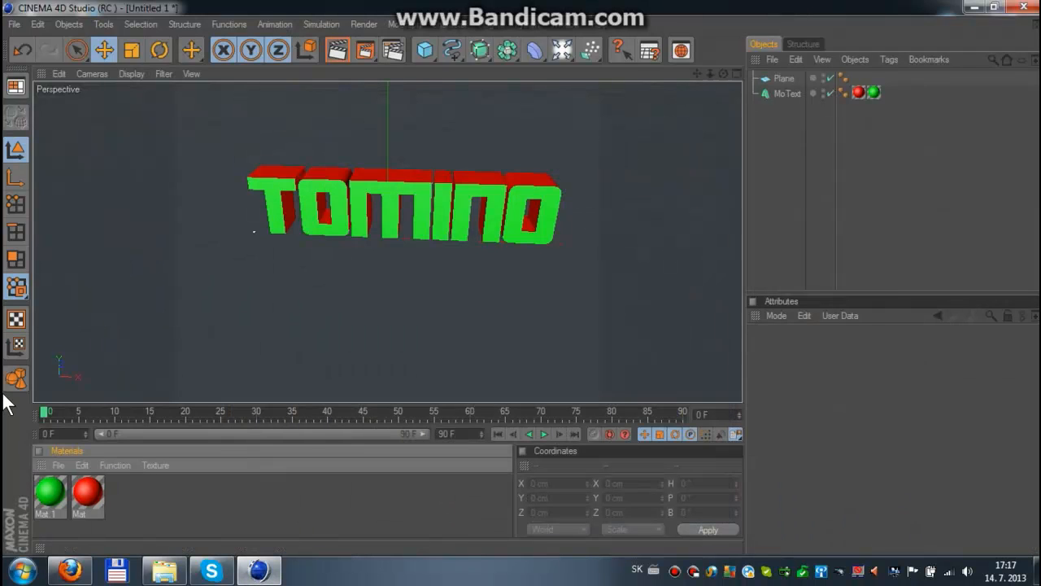
# Render the active view, and add a Light object placed at about X 9 cm, Y 121 cm, Z 65 cm
pyautogui.click(350, 51)
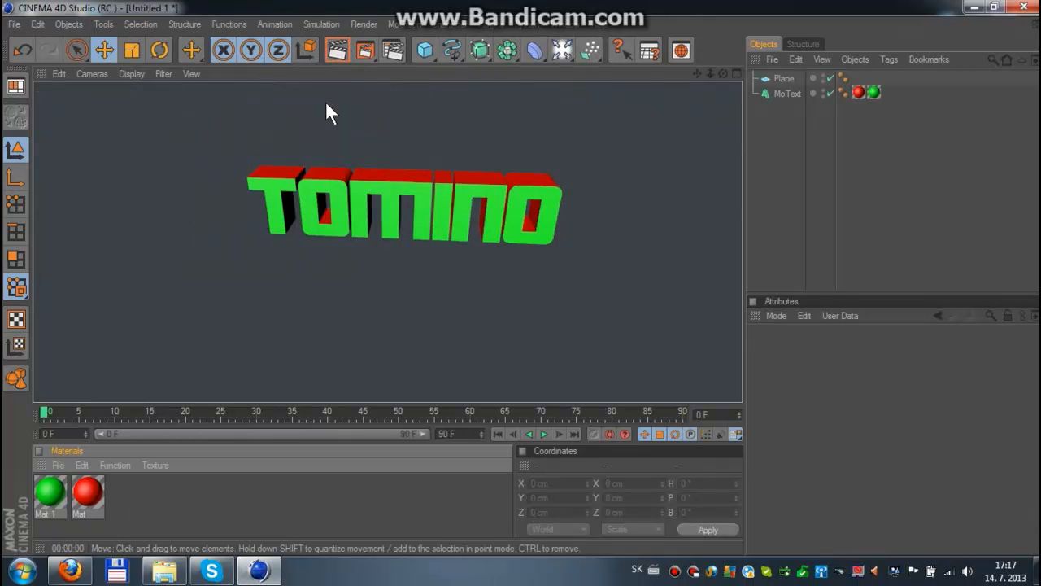
pyautogui.click(562, 55)
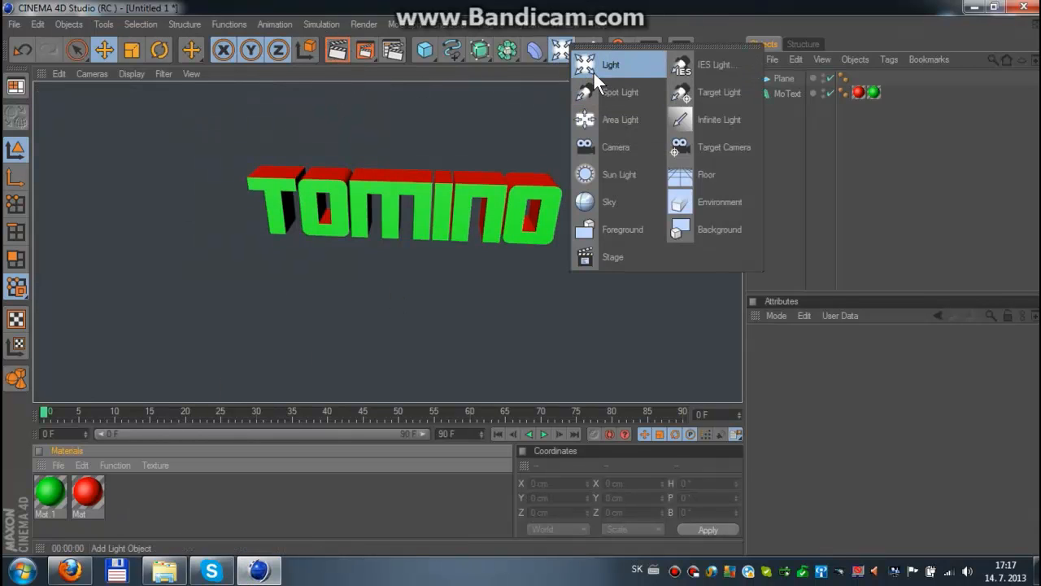
pyautogui.click(592, 69)
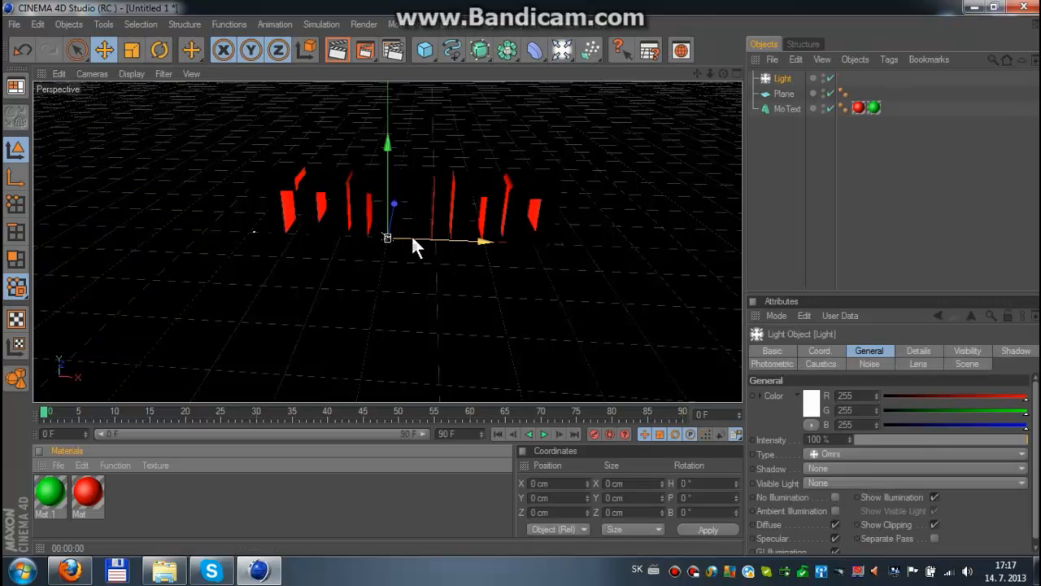
pyautogui.moveTo(414, 244); pyautogui.dragTo(394, 172)
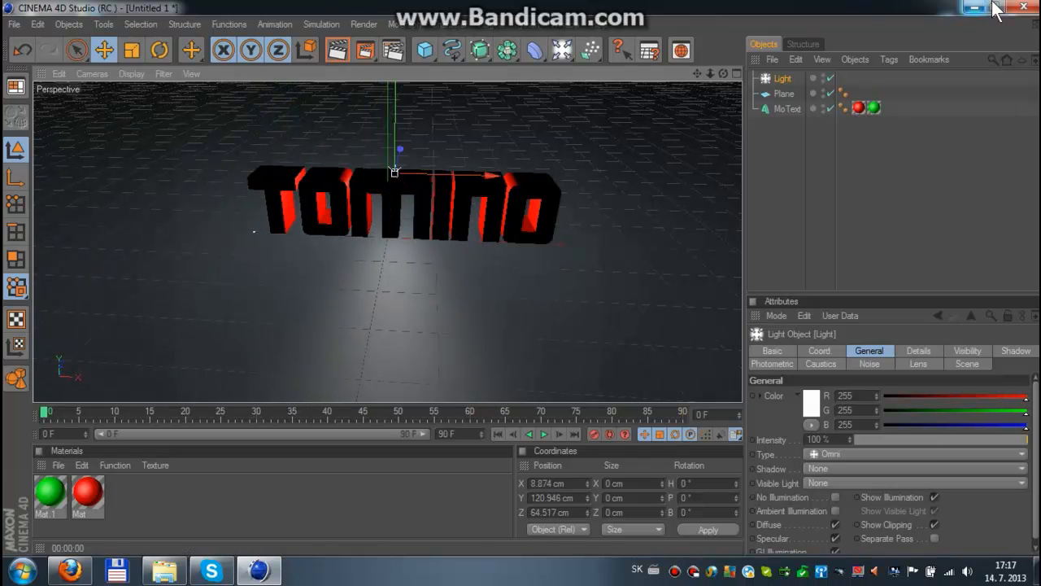
pyautogui.click(843, 204)
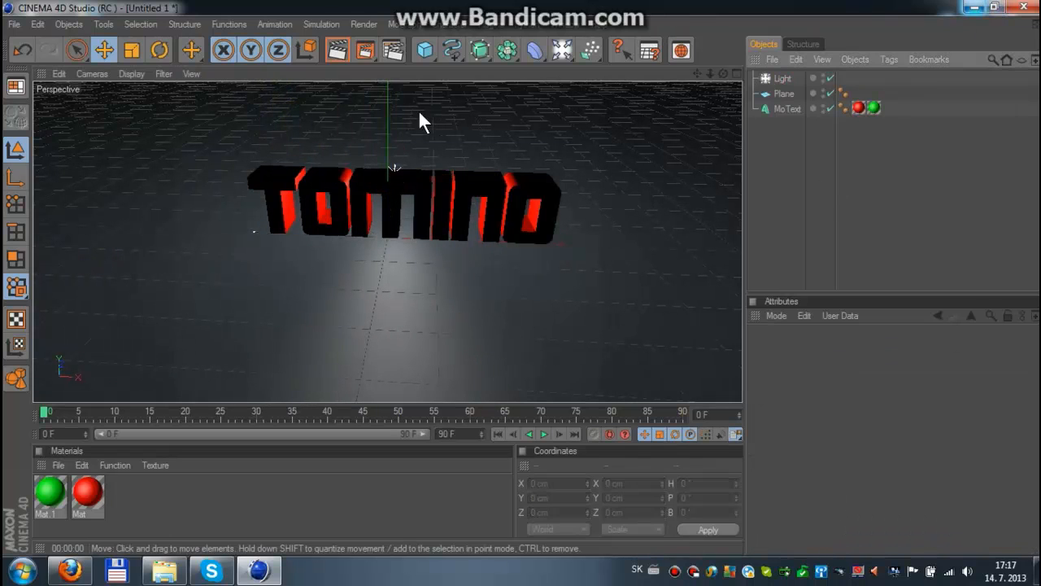
# Render the active view to check how the light falls on the text and floor
pyautogui.click(338, 52)
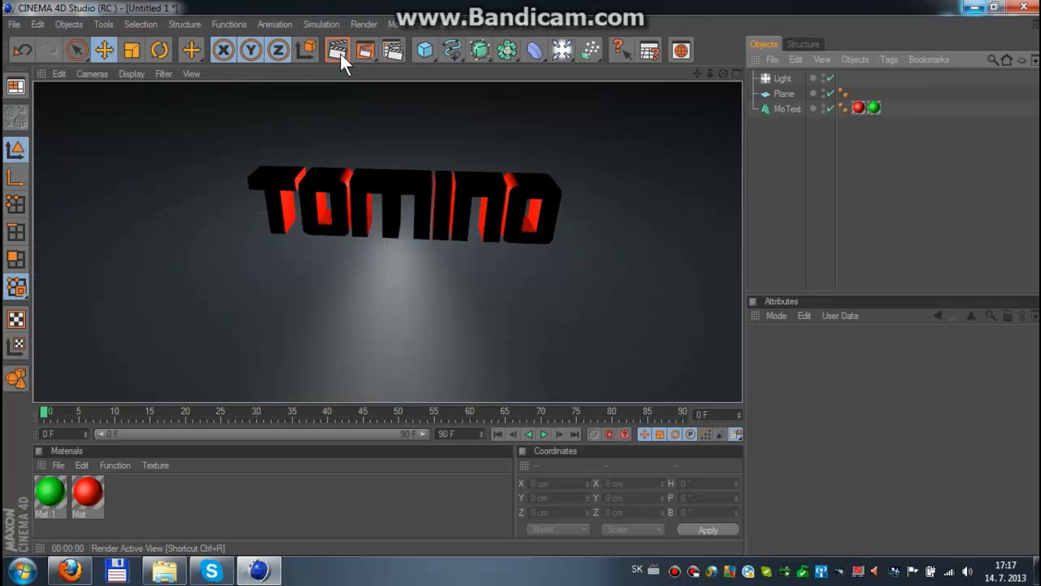
pyautogui.click(823, 166)
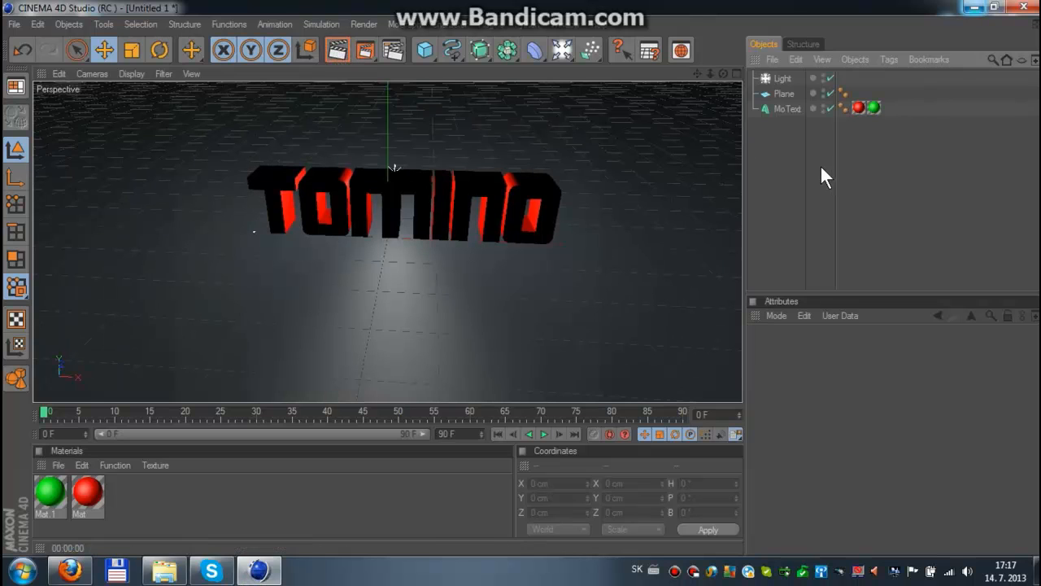
pyautogui.click(553, 203)
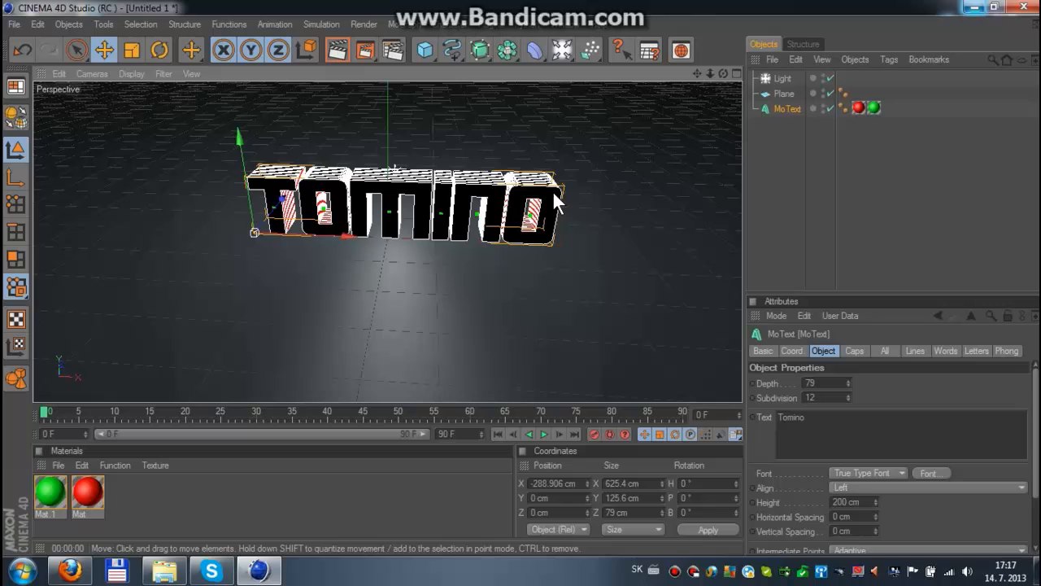
pyautogui.click(825, 203)
# Delete the green and red texture tags from the MoText object
pyautogui.click(873, 107)
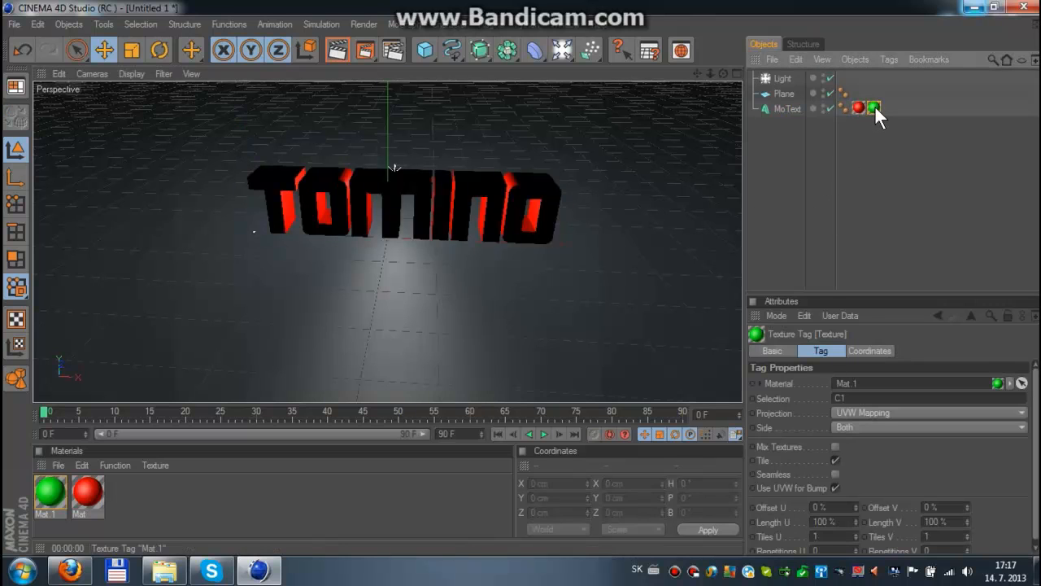
pyautogui.press('Delete')
pyautogui.click(858, 107)
pyautogui.press('Delete')
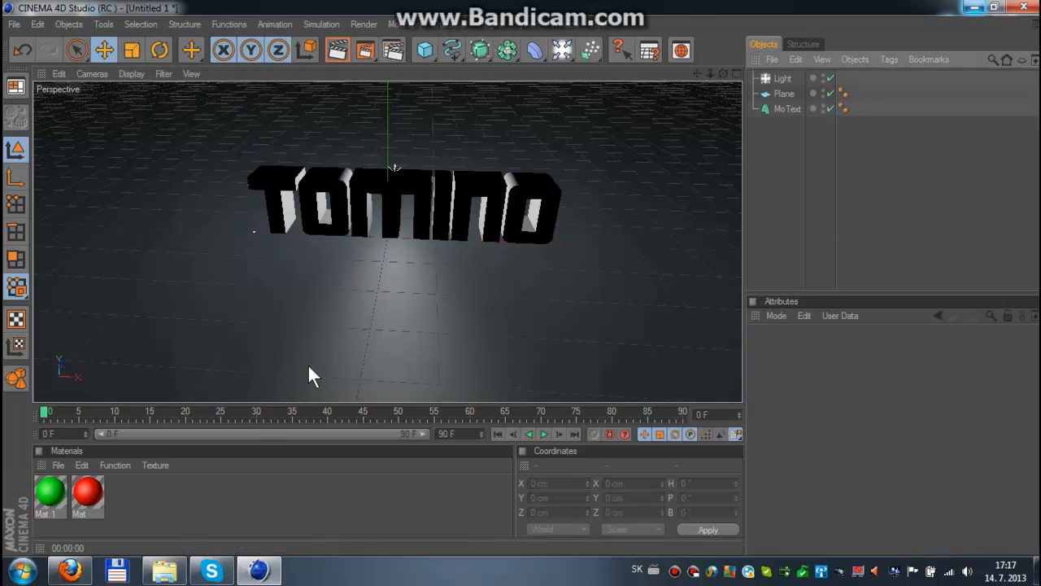
# Reapply the red material Mat to MoText and add the green Mat.1 limited to the selection C1
pyautogui.moveTo(86, 513); pyautogui.dragTo(358, 198)
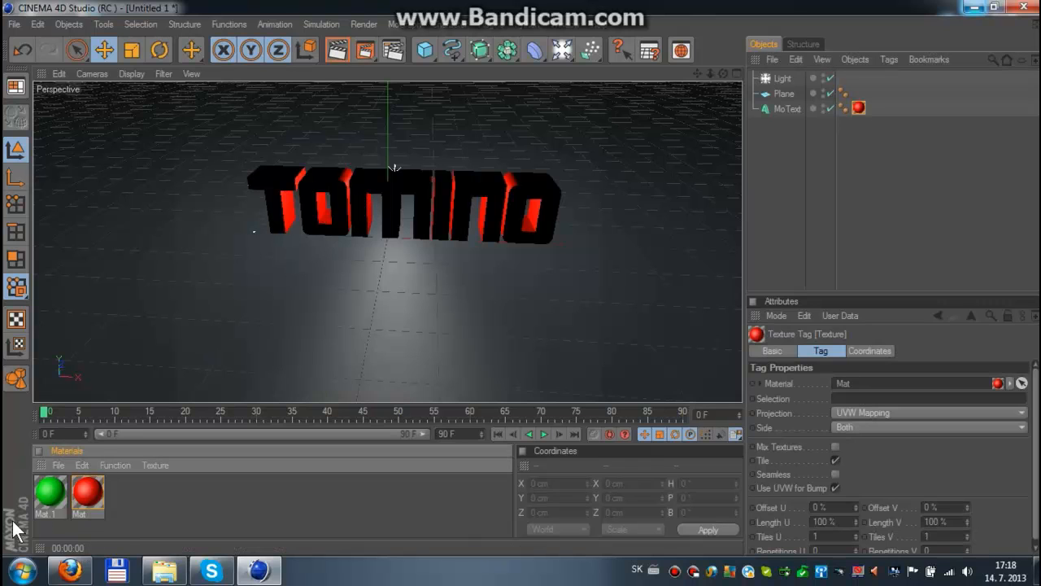
pyautogui.moveTo(43, 496); pyautogui.dragTo(875, 113)
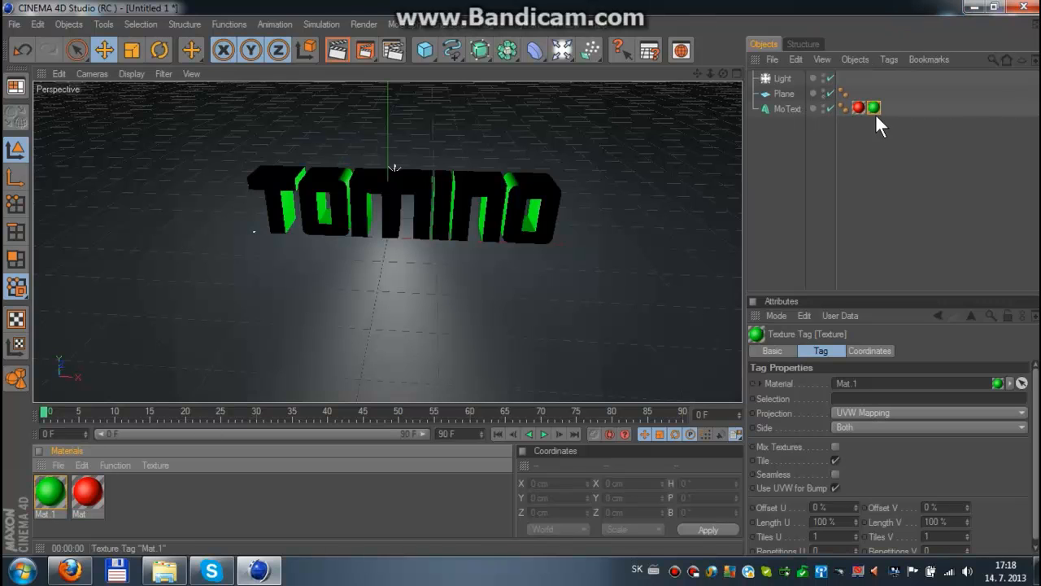
pyautogui.click(851, 399)
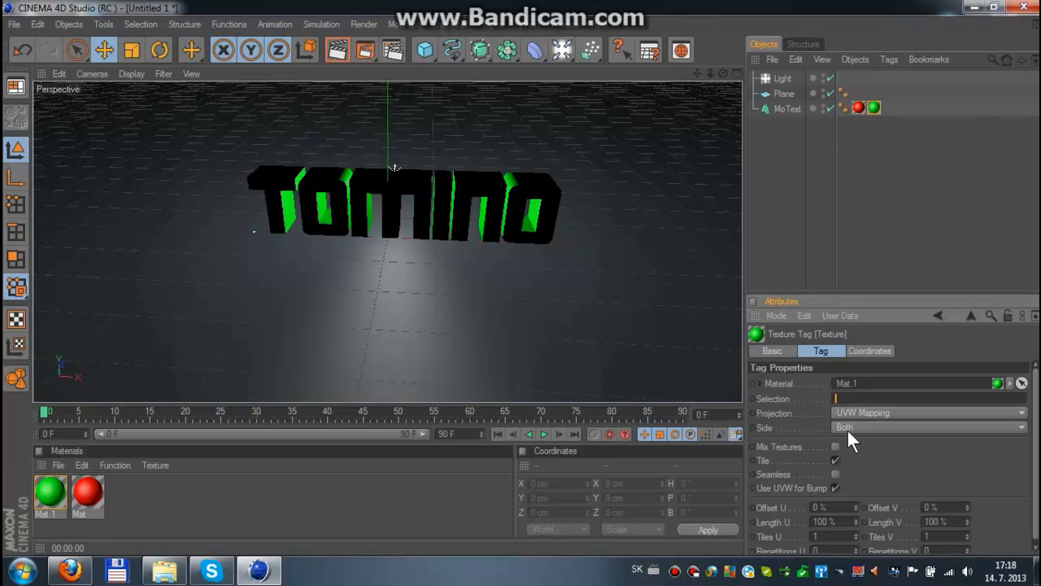
pyautogui.press('Return')
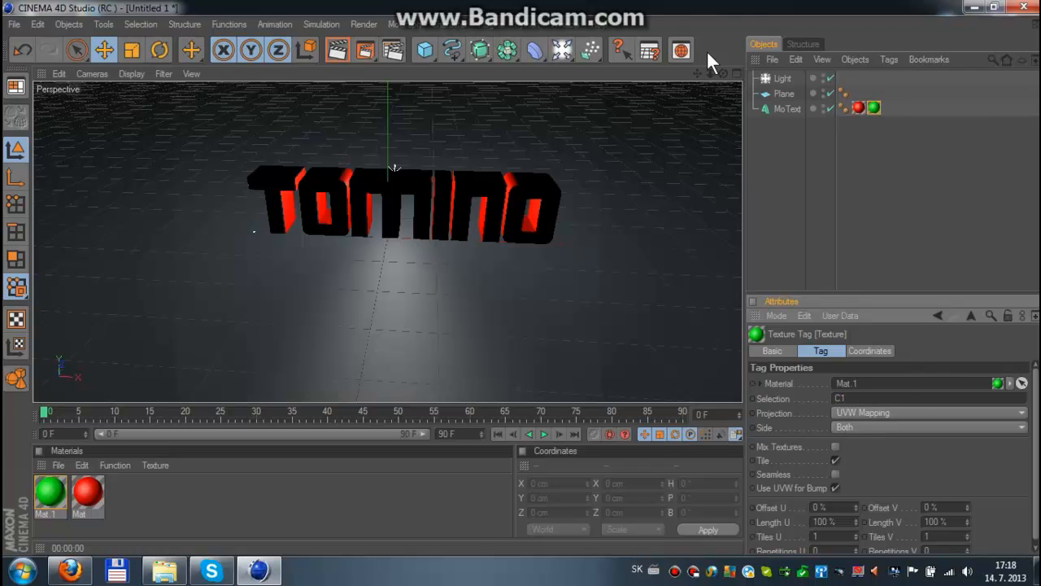
# Delete the Light object from the scene
pyautogui.click(766, 78)
pyautogui.press('Delete')
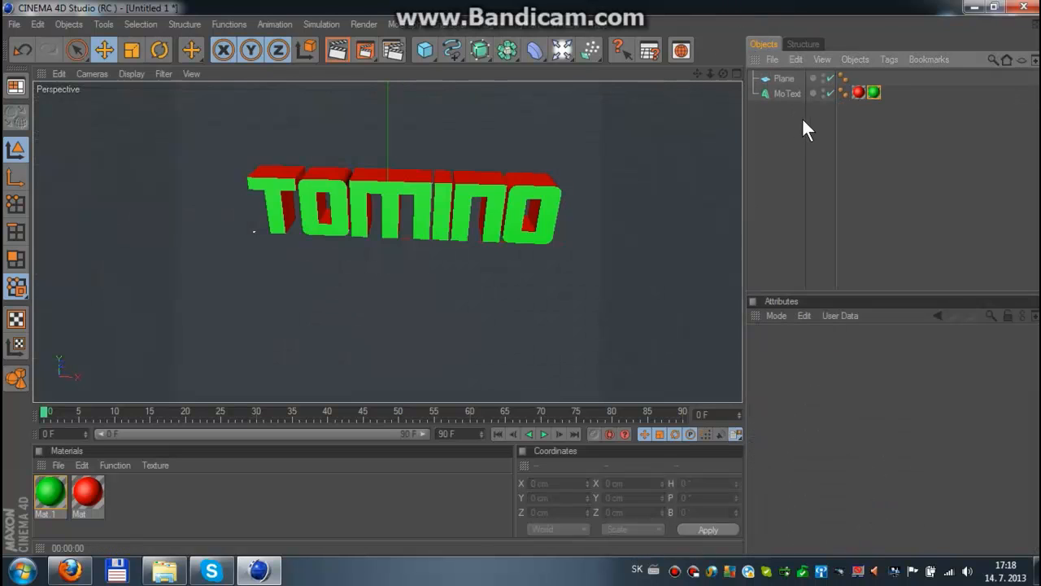
# Add an omni light above and behind the text at about X 68, Y 367, Z 199 cm and render the active view
pyautogui.moveTo(559, 51); pyautogui.dragTo(607, 79)
pyautogui.moveTo(387, 237); pyautogui.dragTo(424, 47)
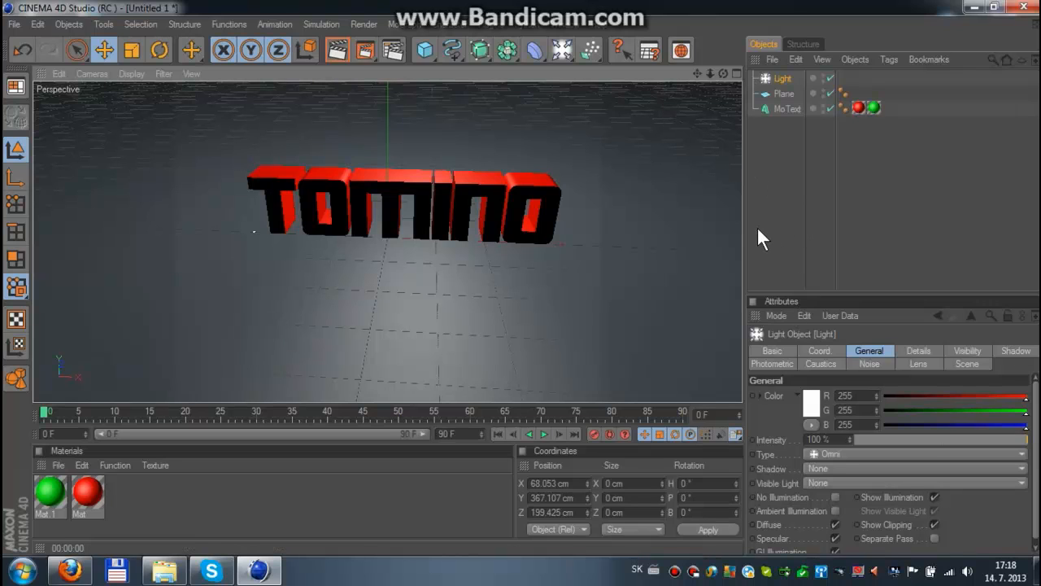
pyautogui.click(336, 55)
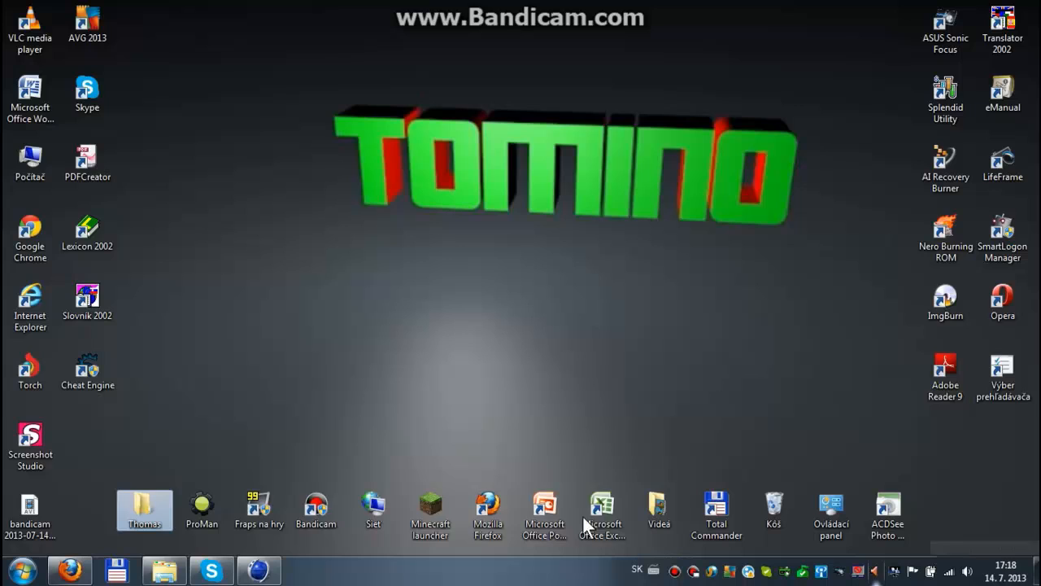
# Launch Screenshot Studio from the desktop and switch back to CINEMA 4D
pyautogui.doubleClick(30, 439)
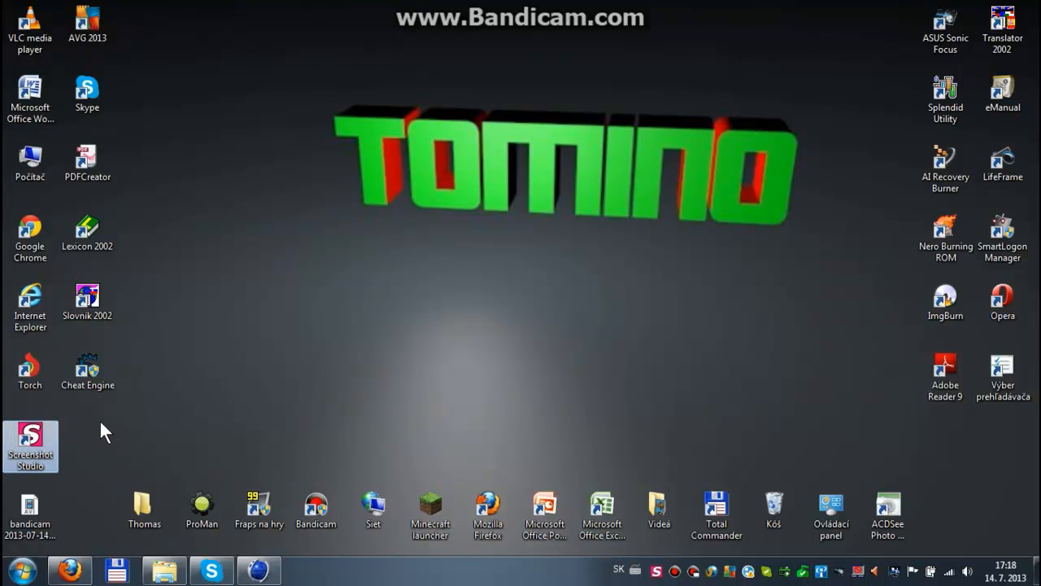
pyautogui.rightClick(655, 571)
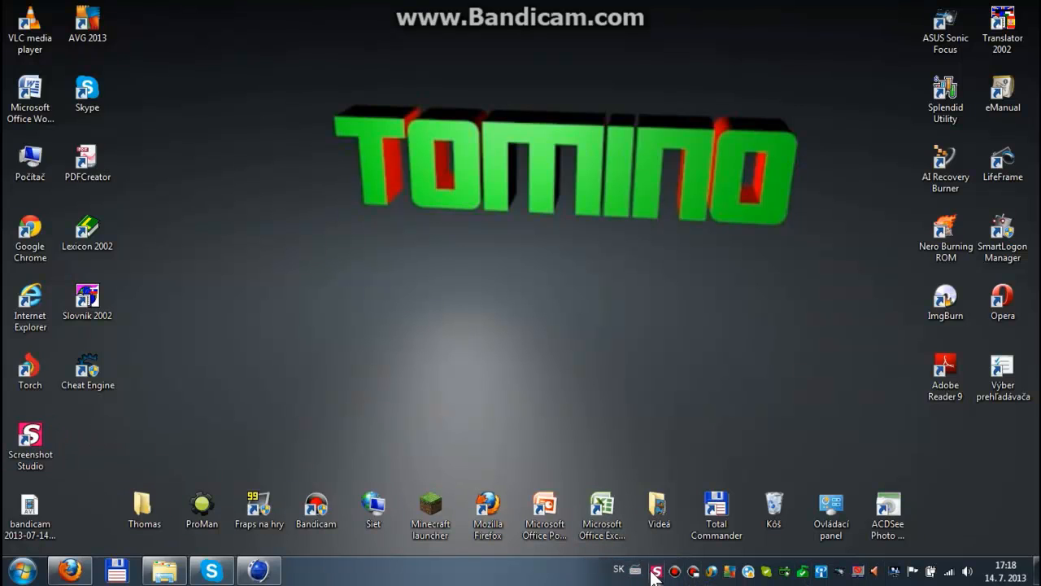
pyautogui.click(258, 569)
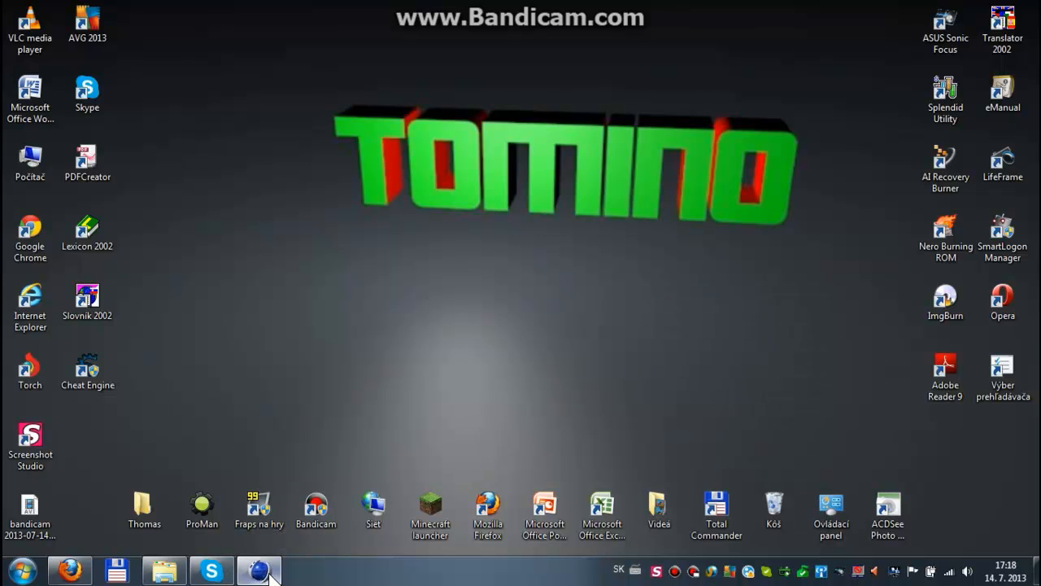
# Capture the whole rendered viewport as a rectangular region with Screenshot Studio
pyautogui.rightClick(655, 571)
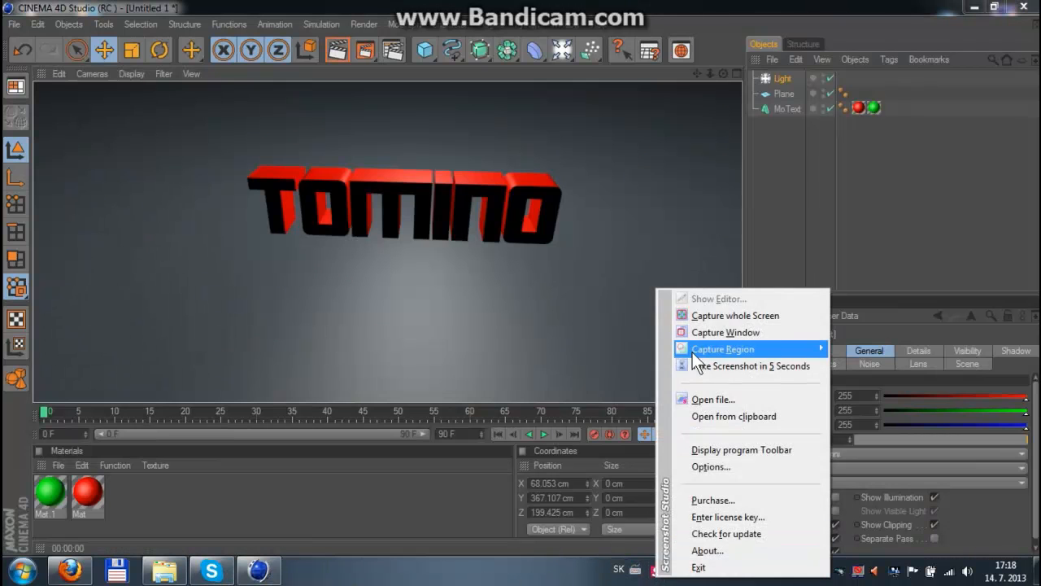
pyautogui.moveTo(692, 352)
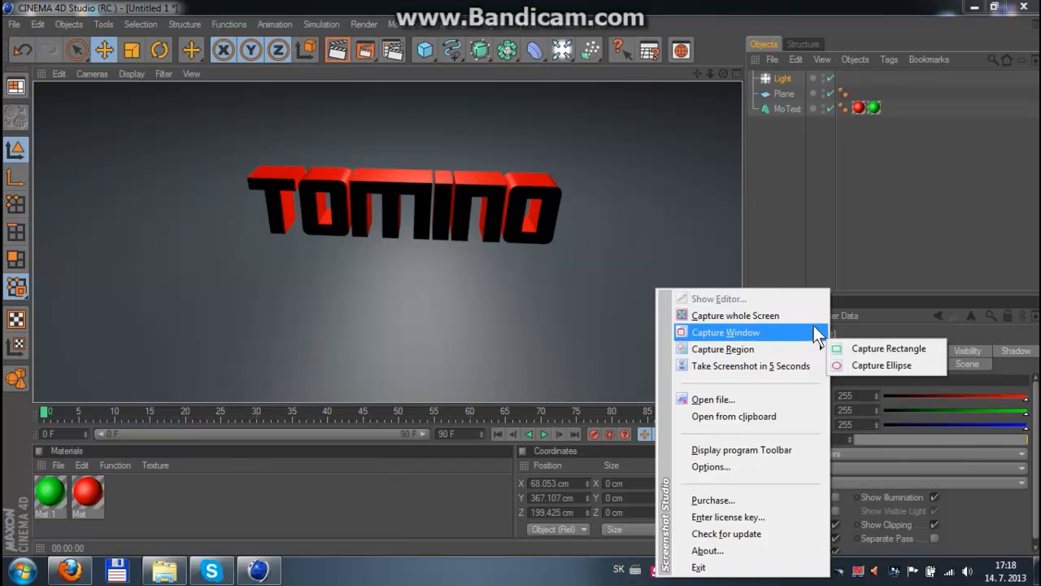
pyautogui.moveTo(784, 346)
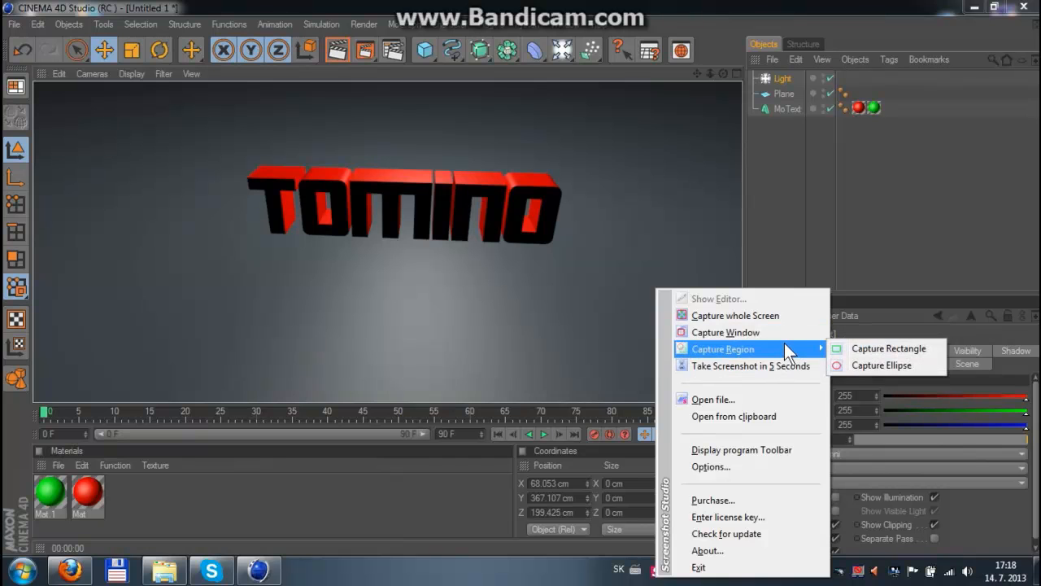
pyautogui.click(862, 348)
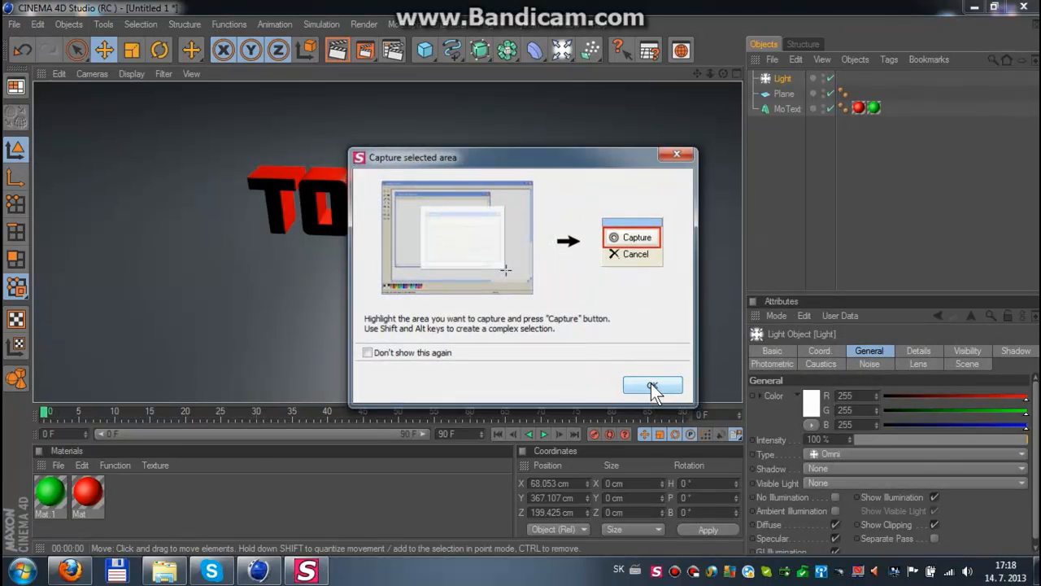
pyautogui.click(652, 384)
pyautogui.moveTo(36, 85); pyautogui.dragTo(738, 401)
pyautogui.click(777, 101)
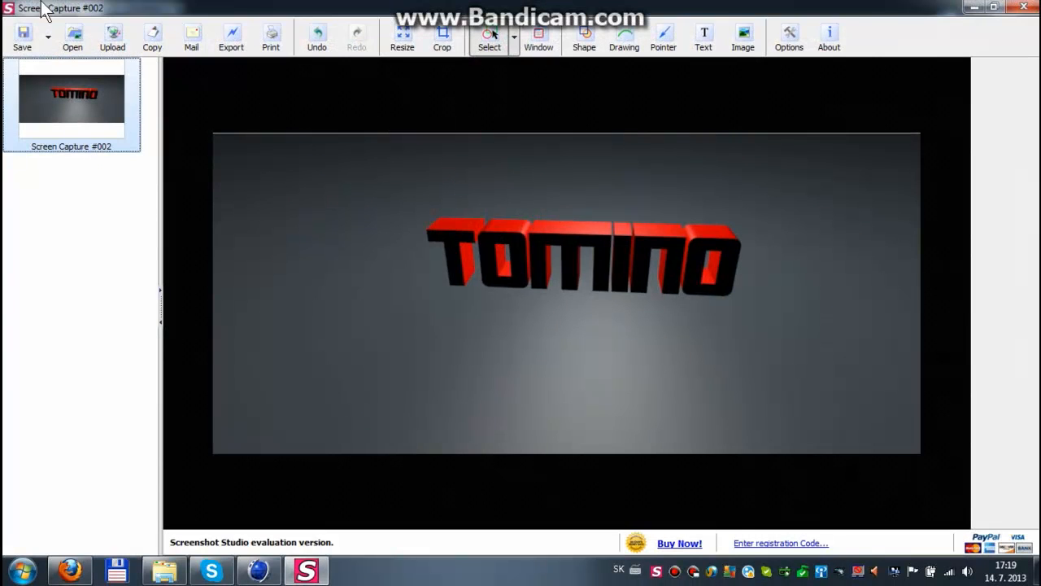
# Save the capture on the desktop (Pracovná plocha) as a PNG named "Logo do youtubu tutorial"
pyautogui.click(48, 36)
pyautogui.click(69, 66)
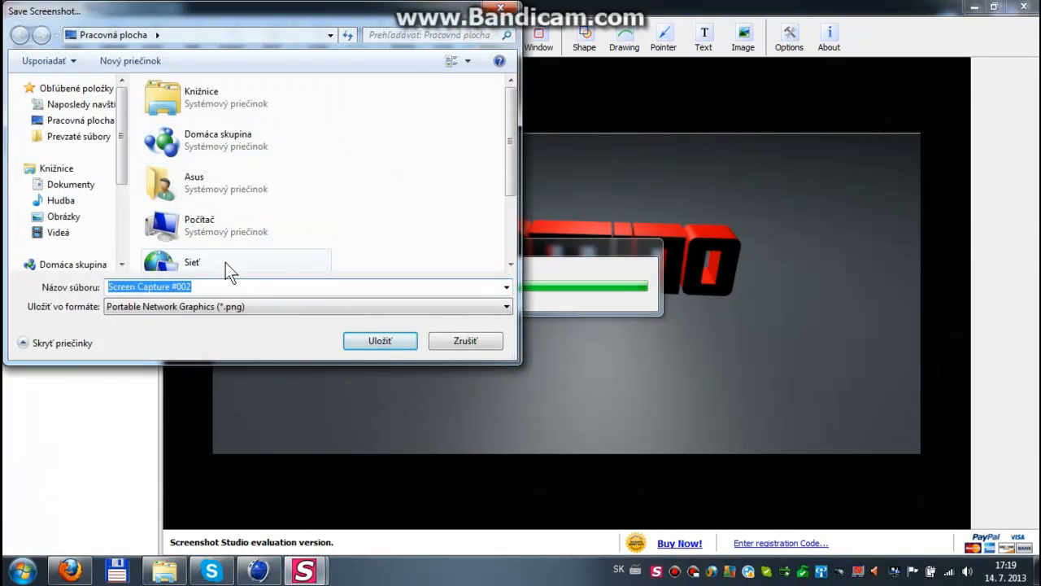
pyautogui.write('Logo t')
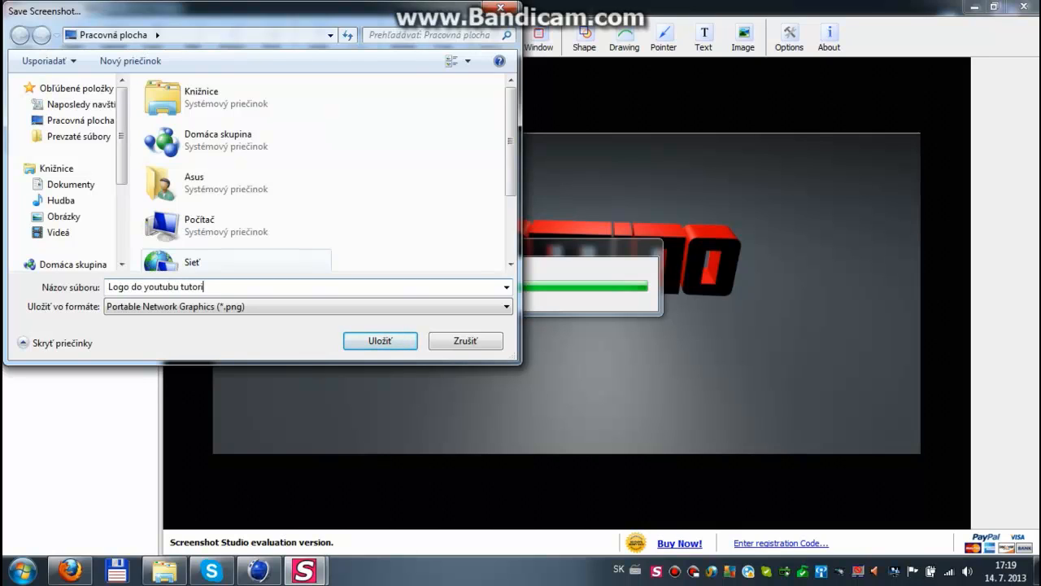
pyautogui.click(79, 120)
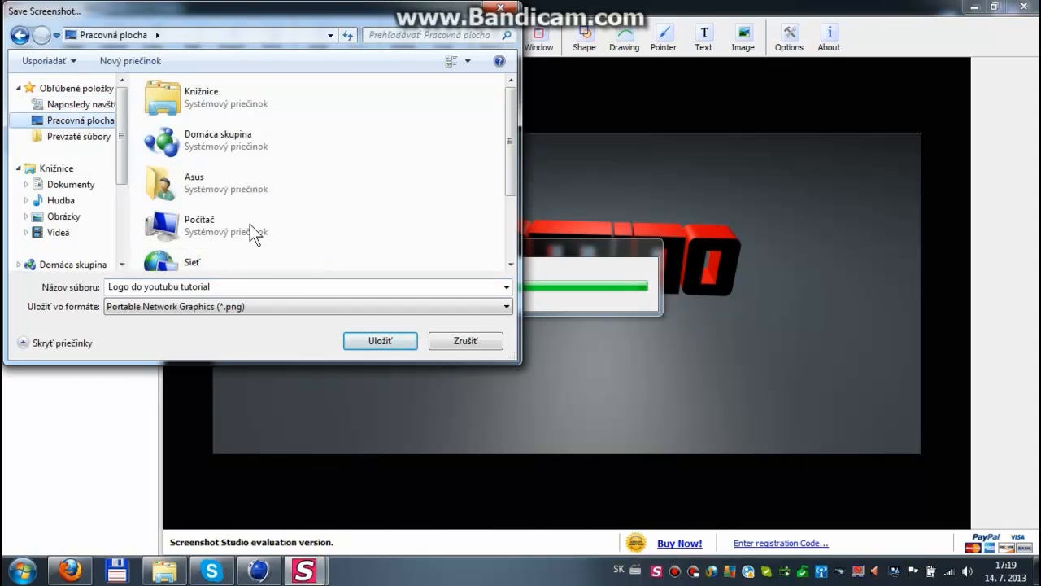
pyautogui.click(371, 343)
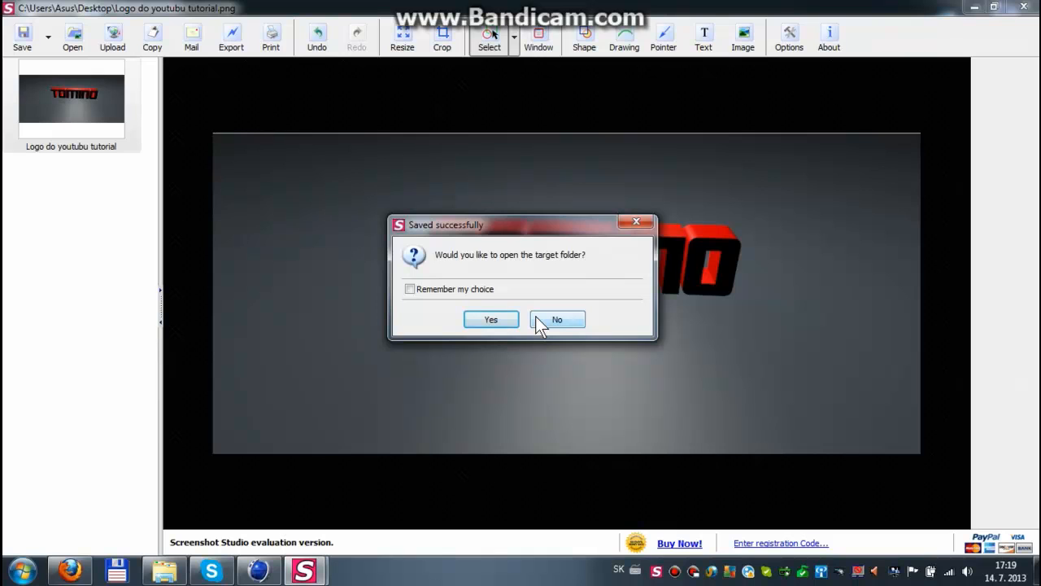
# Open the target folder, close the Screenshot Studio editor, and minimize the folder and CINEMA 4D windows to reach the desktop
pyautogui.click(486, 319)
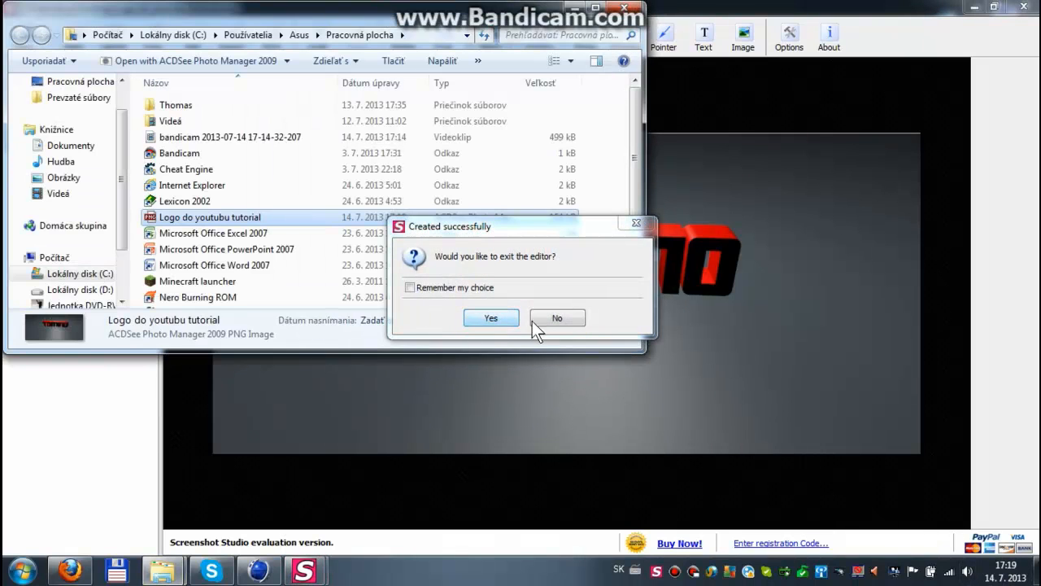
pyautogui.click(541, 317)
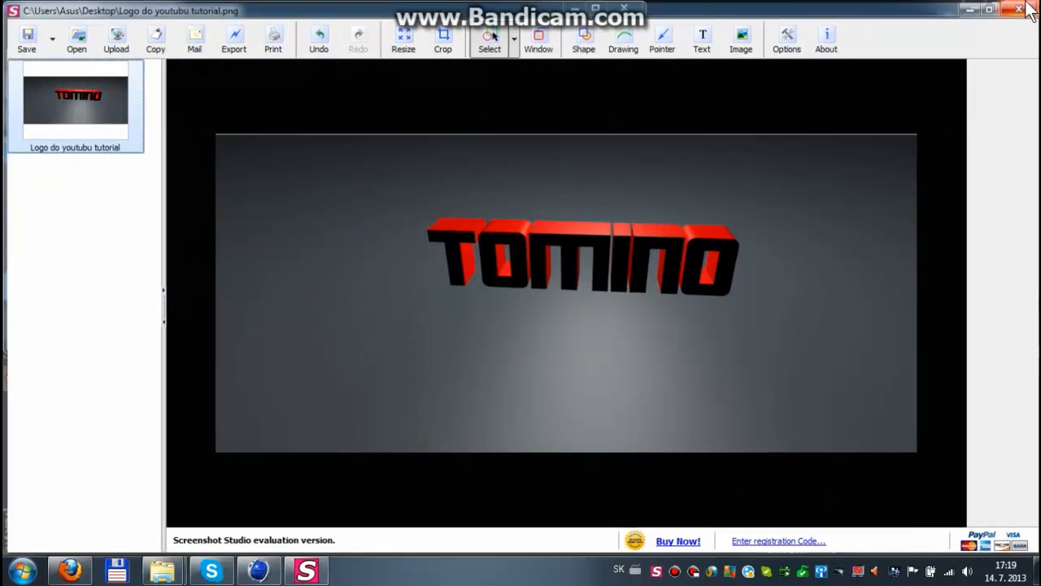
pyautogui.click(1028, 11)
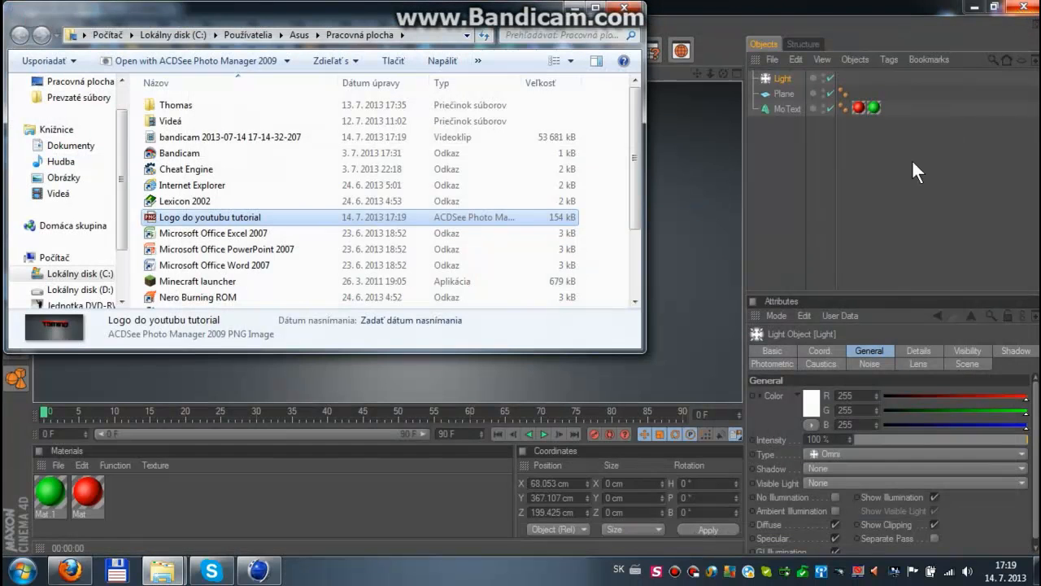
pyautogui.click(575, 8)
pyautogui.click(975, 7)
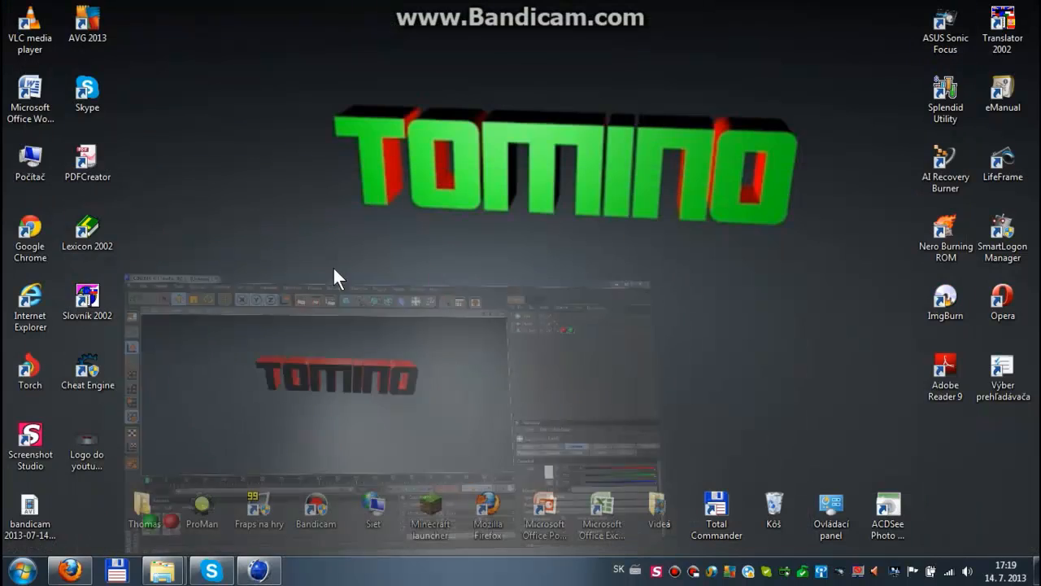
# Open the saved logo image from the desktop, decline the ACDSee file re-association, and enlarge the image to 150%
pyautogui.doubleClick(87, 457)
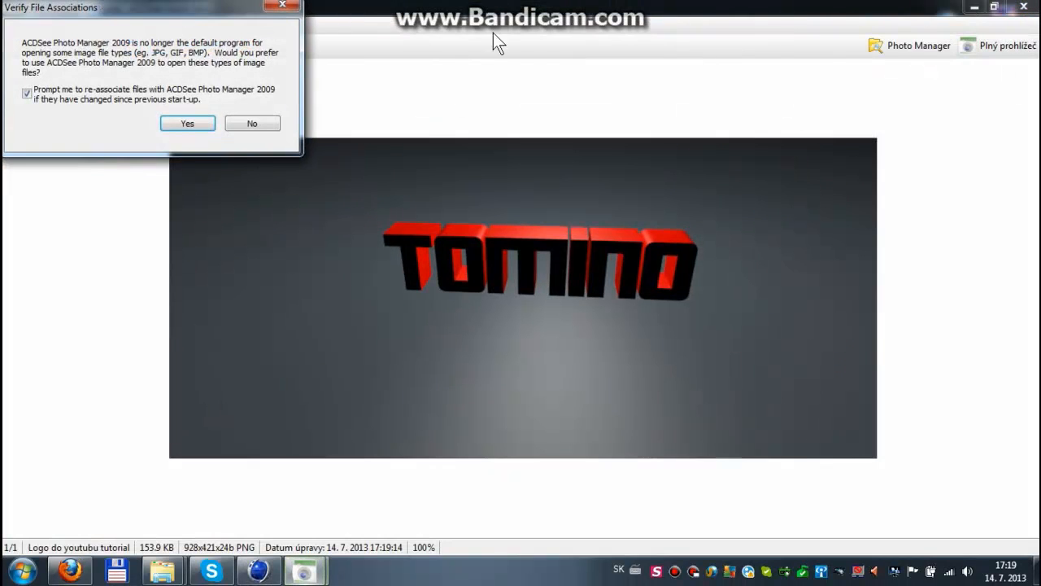
pyautogui.click(253, 119)
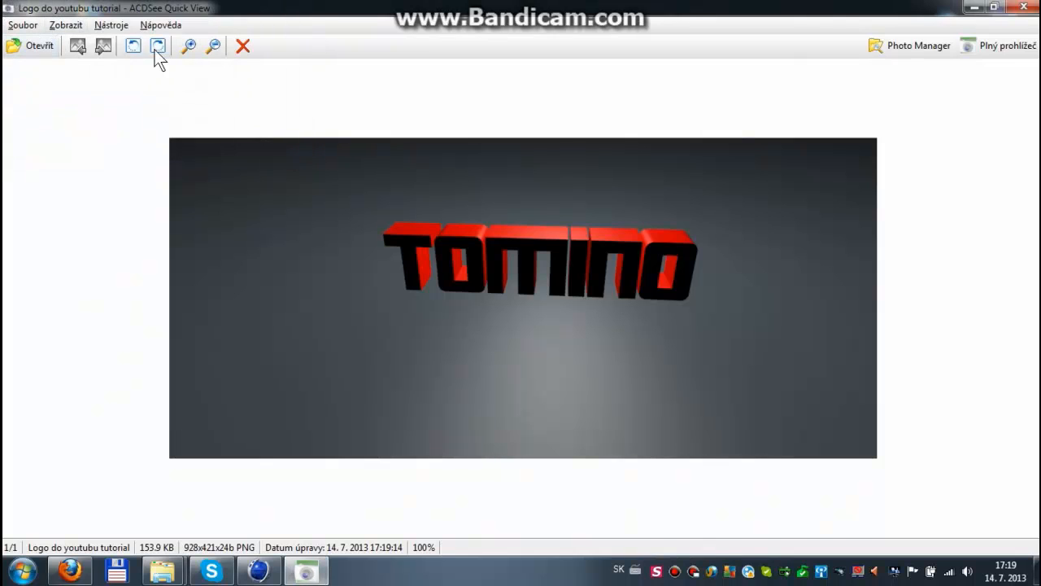
pyautogui.click(189, 46)
# Save a copy of the logo image as PNG in the Dokumenty folder and close the image viewer
pyautogui.click(23, 25)
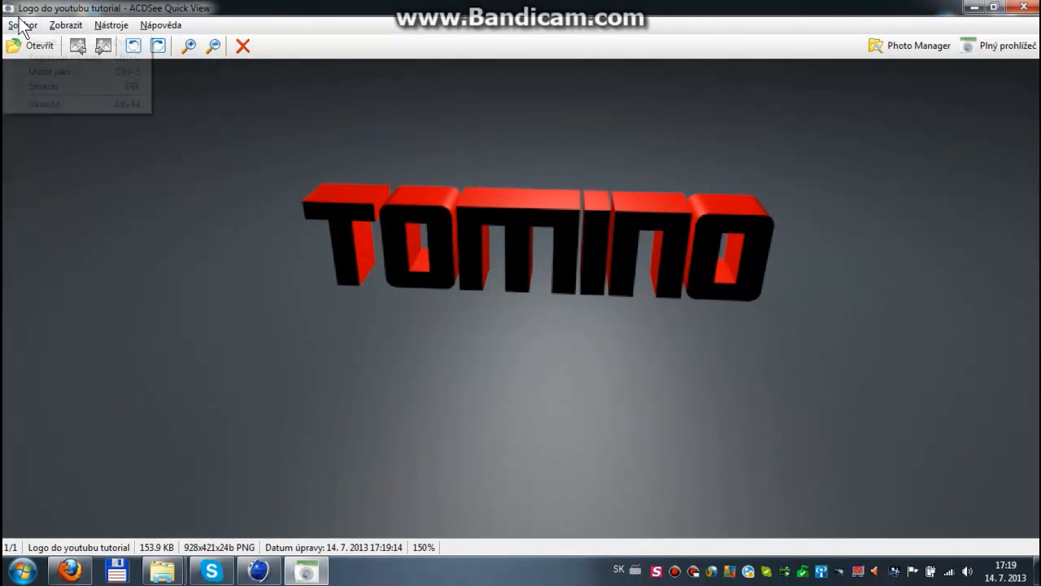
pyautogui.click(85, 70)
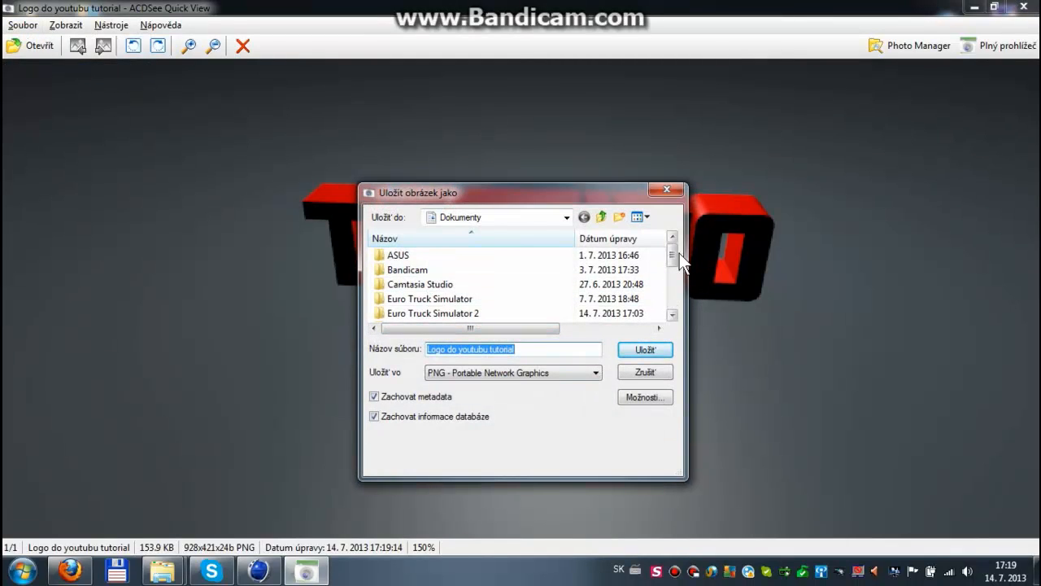
pyautogui.moveTo(671, 255); pyautogui.dragTo(673, 301)
pyautogui.click(657, 355)
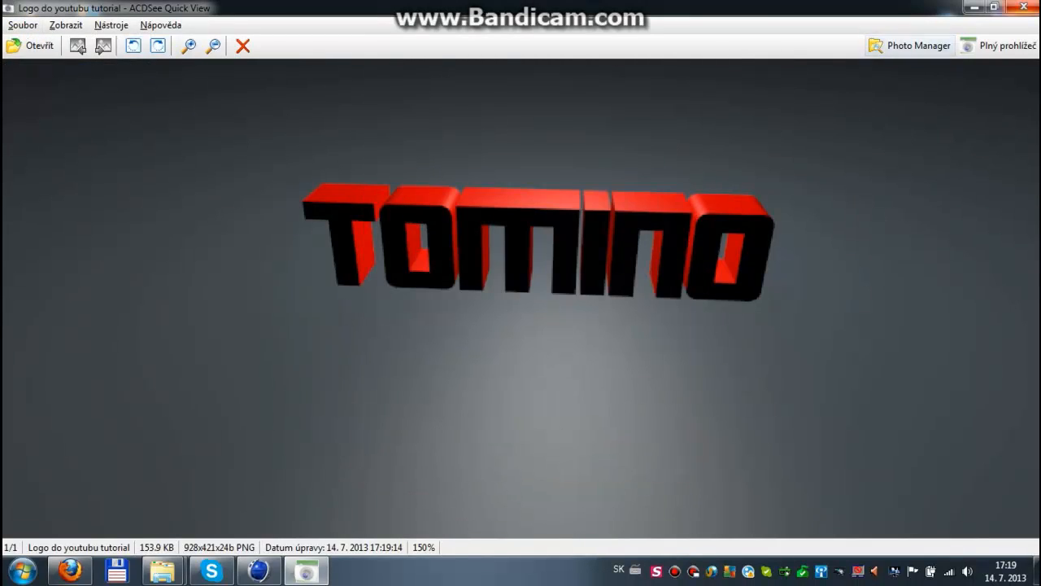
pyautogui.click(1022, 7)
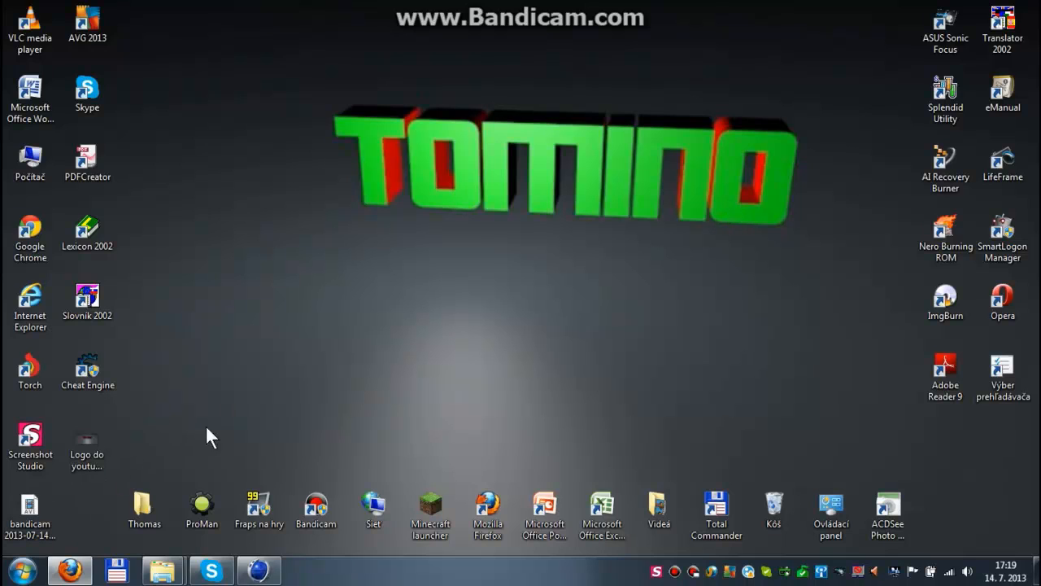
# Move the logo file to free space on the desktop and open the desktop personalization settings (Prispôsobenie)
pyautogui.moveTo(79, 460); pyautogui.dragTo(236, 412)
pyautogui.rightClick(237, 413)
pyautogui.click(286, 402)
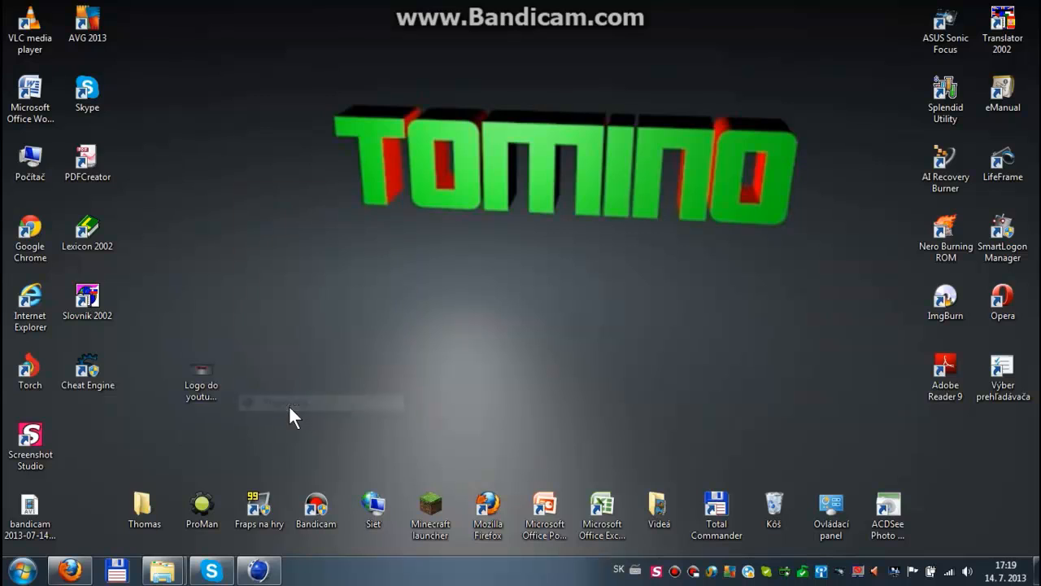
# Set the Tomino logo image as the desktop background, save the changes, and close the personalization window
pyautogui.scroll(-3, 323, 368)
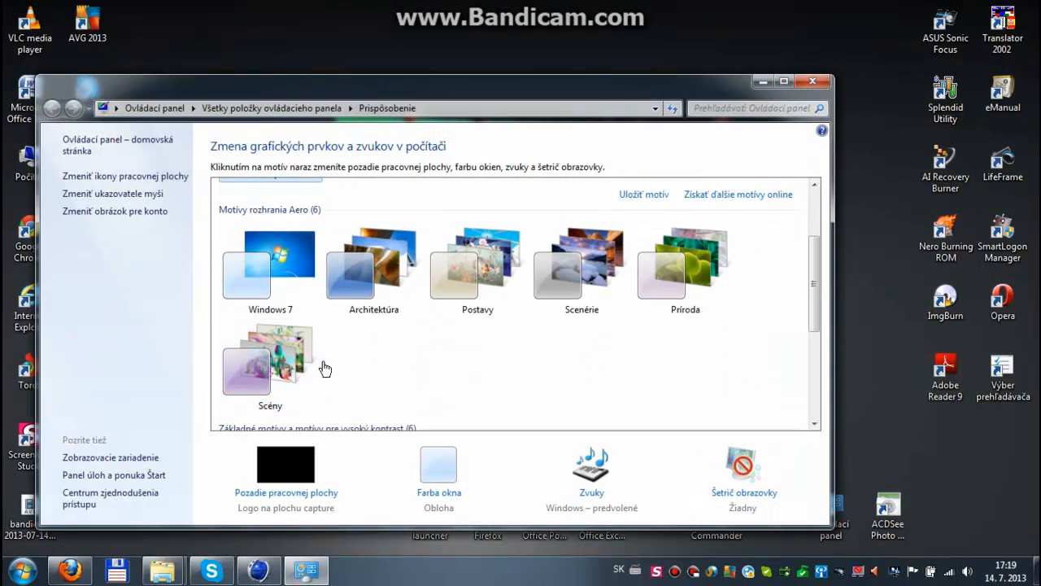
pyautogui.scroll(3, 704, 205)
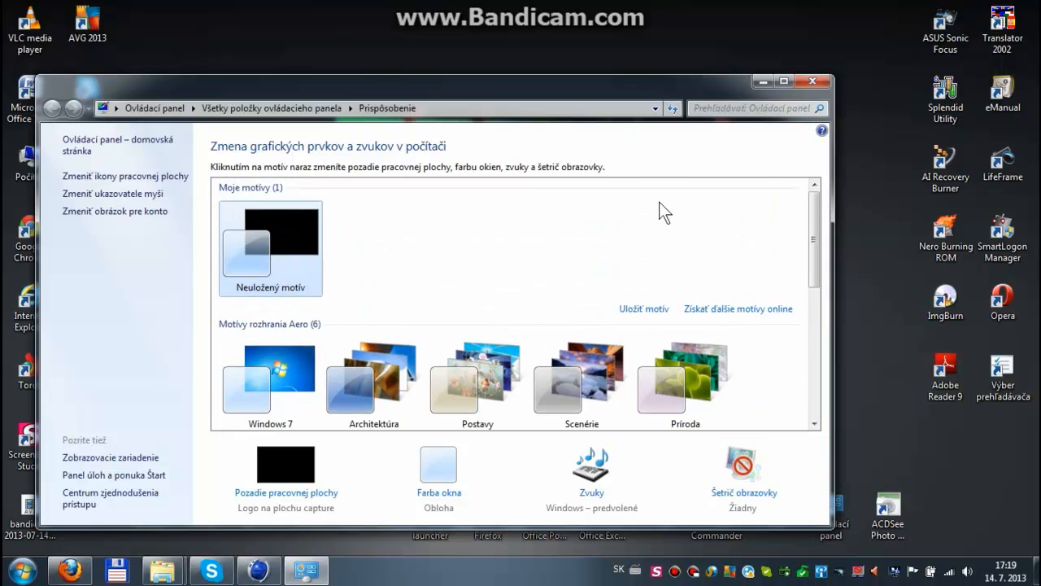
pyautogui.scroll(-3, 320, 418)
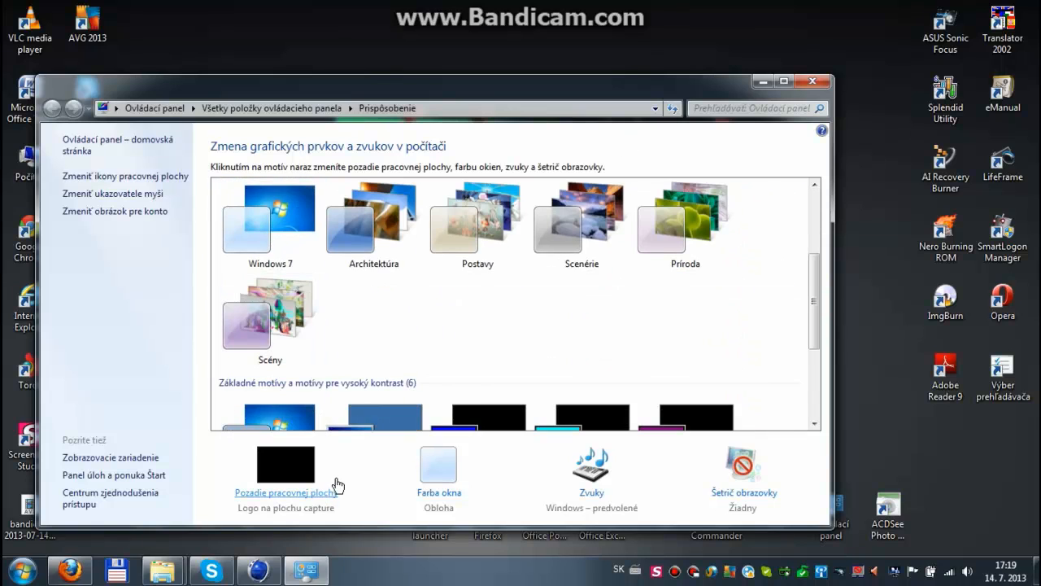
pyautogui.click(332, 491)
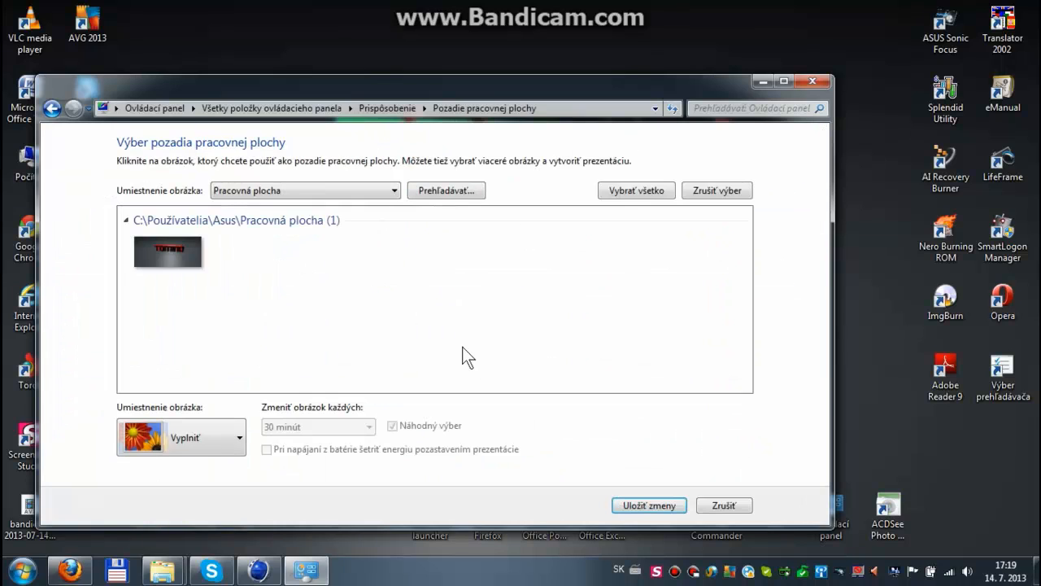
pyautogui.click(156, 248)
pyautogui.click(639, 506)
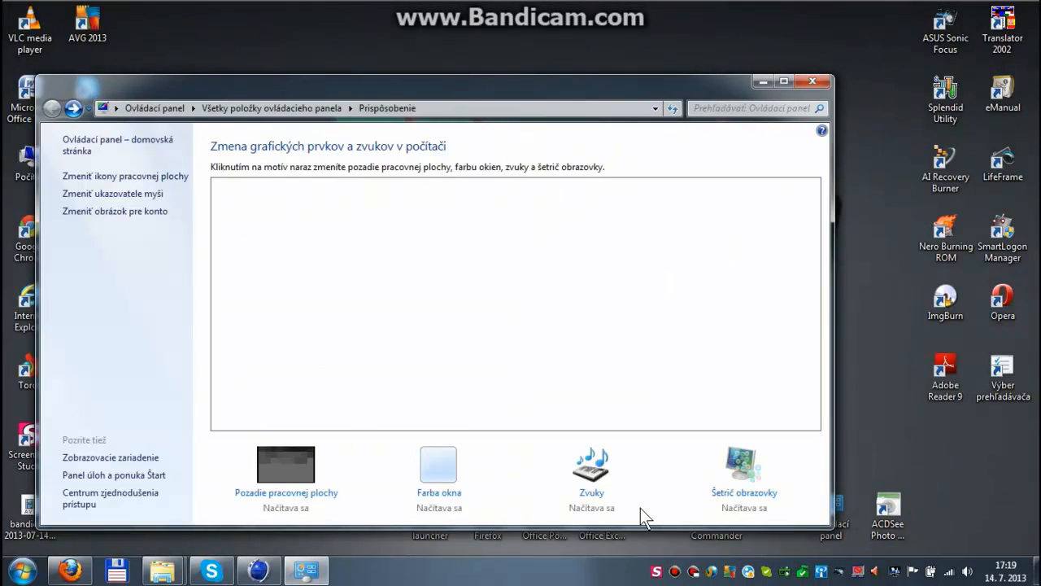
pyautogui.click(816, 81)
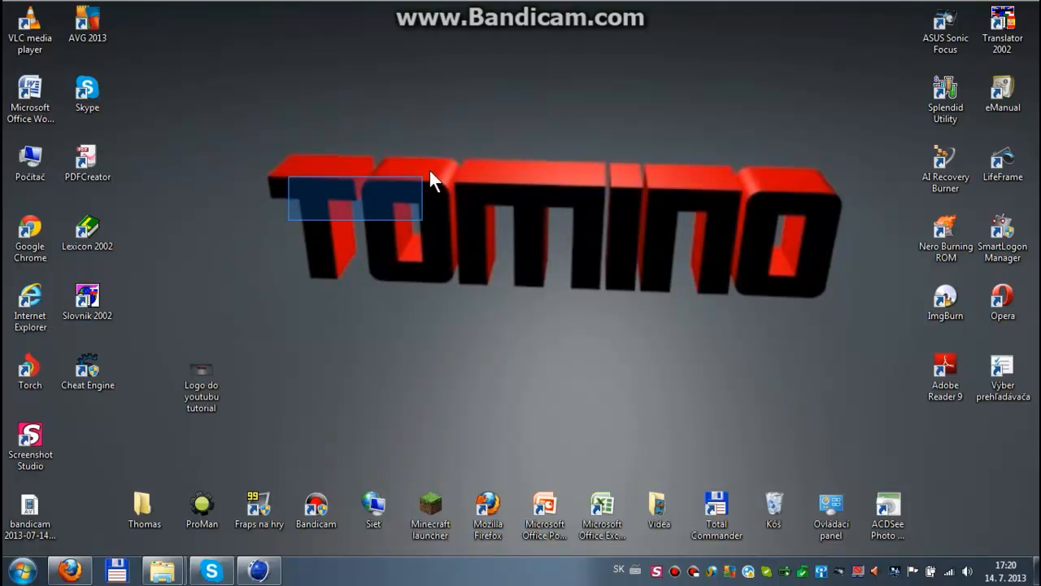
pyautogui.moveTo(432, 114); pyautogui.dragTo(86, 135)
pyautogui.moveTo(3, 1); pyautogui.dragTo(597, 1)
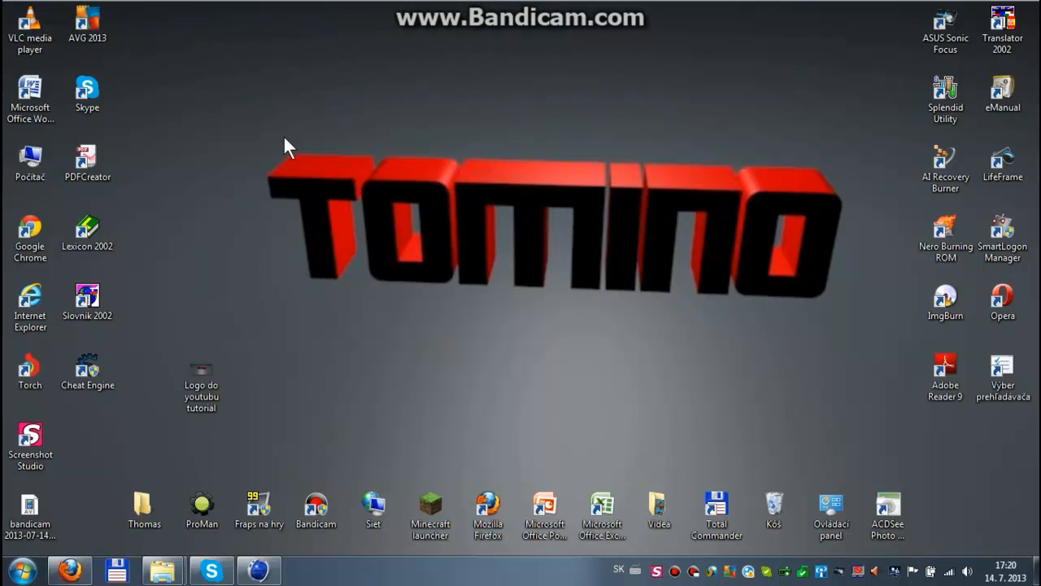
pyautogui.moveTo(349, 128); pyautogui.dragTo(610, 242)
pyautogui.moveTo(830, 312); pyautogui.dragTo(194, 117)
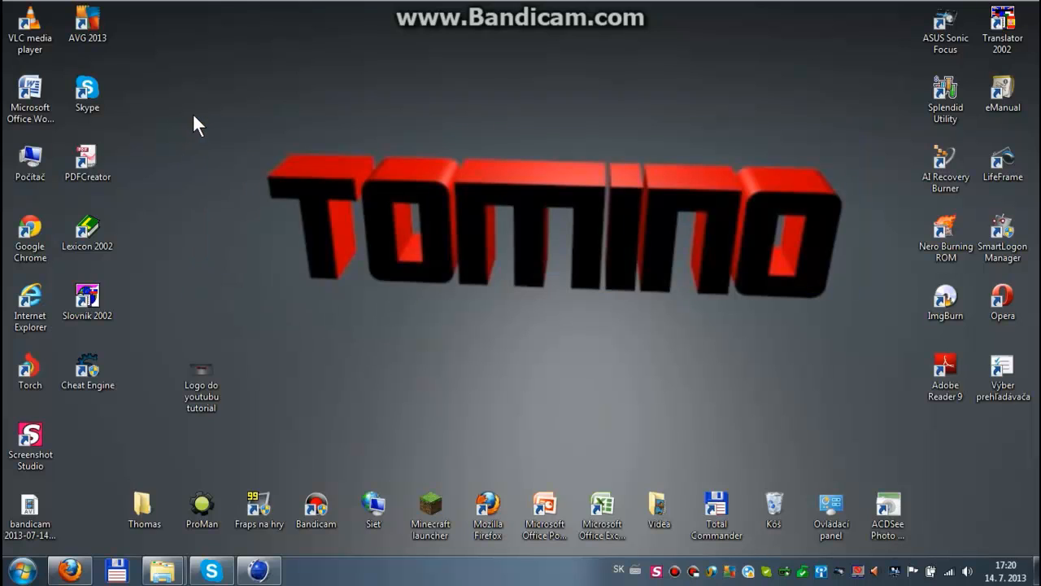